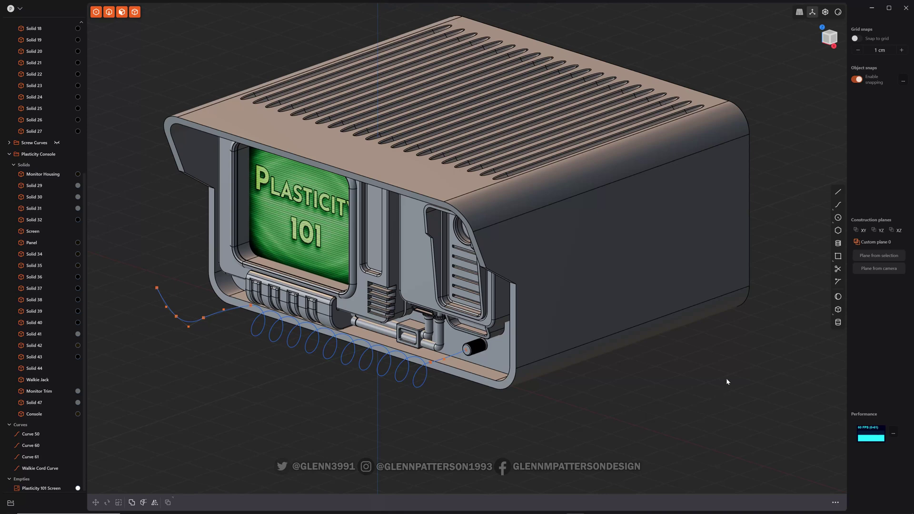
- Select the console's top front edge and start a fillet on it
mouse_move(727, 382)
shift+middle_down()
mouse_move(704, 417)
mouse_move(689, 413)
mouse_move(708, 413)
shift+middle_up()
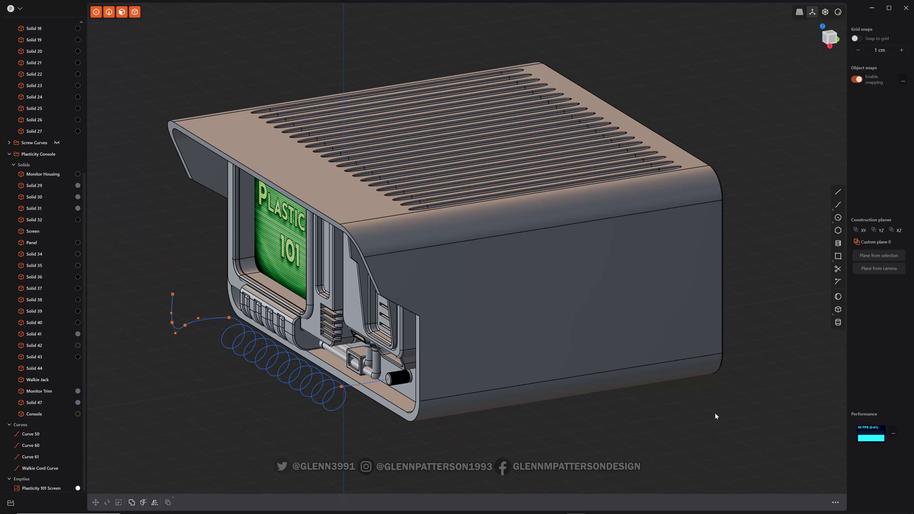
middle_drag(716, 417, 700, 421)
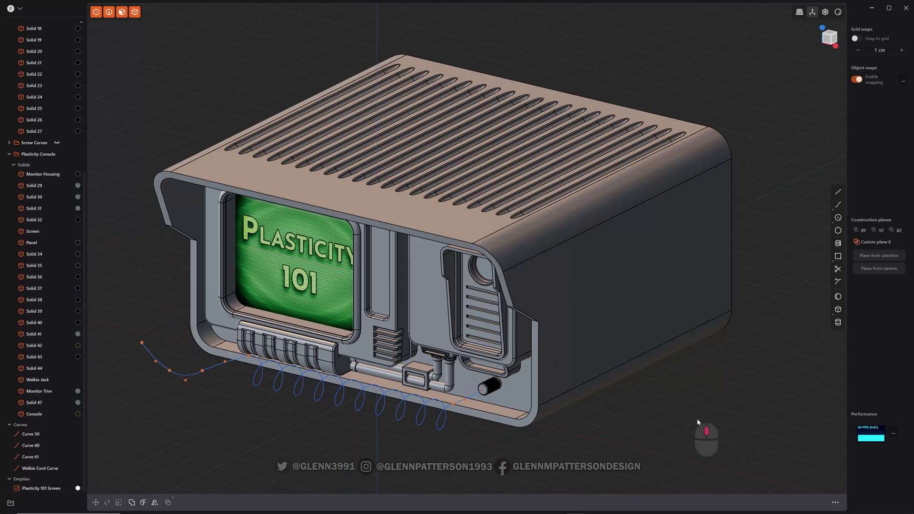
click(353, 203)
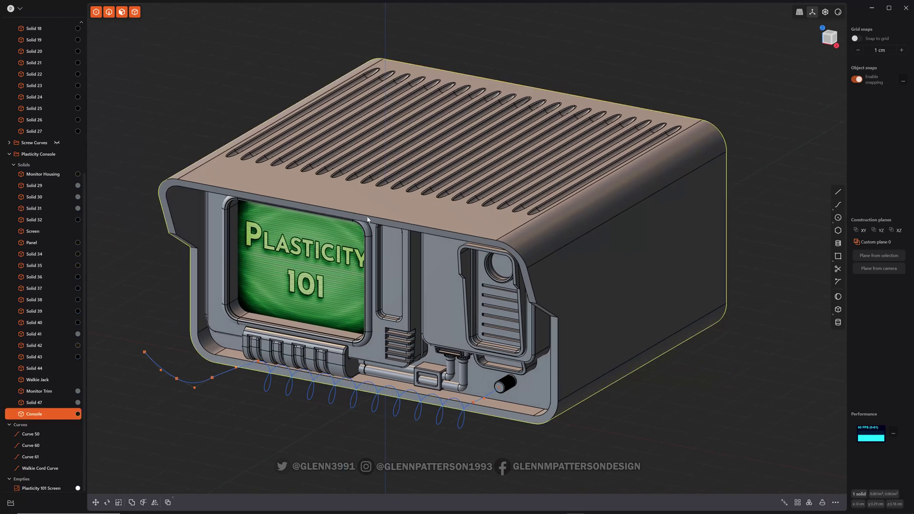
key(f)
scroll(354, 203, up, 5)
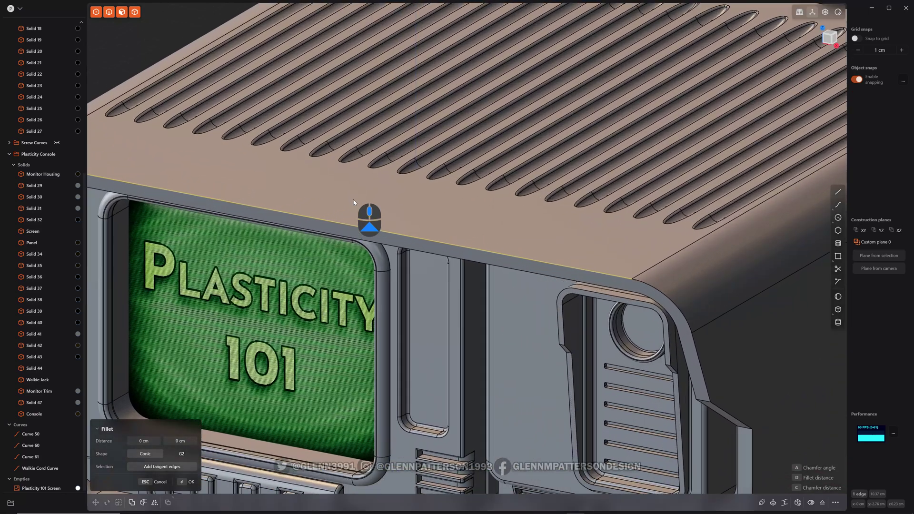
- Preview a small fillet of about 0.1 cm on the top front edge
shift+middle_drag(436, 194, 533, 191)
middle_drag(646, 229, 463, 226)
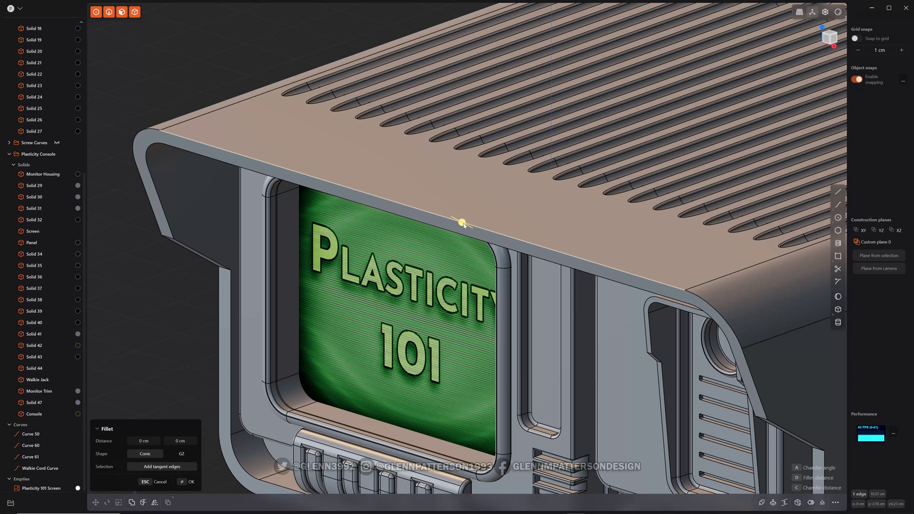
drag(462, 224, 459, 226)
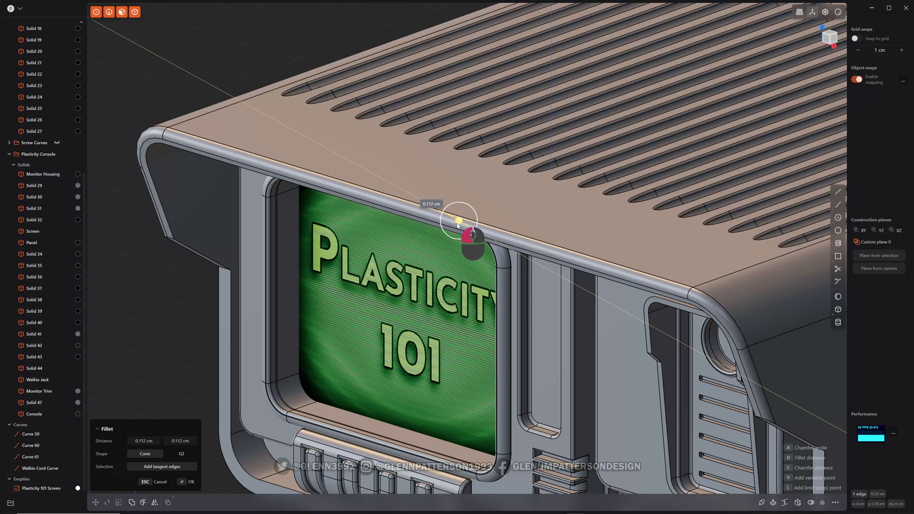
drag(459, 226, 458, 226)
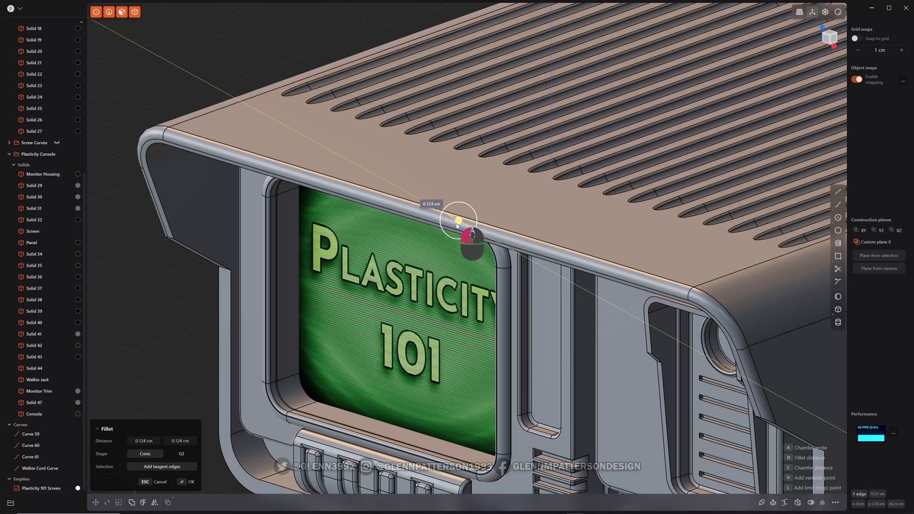
drag(457, 226, 467, 227)
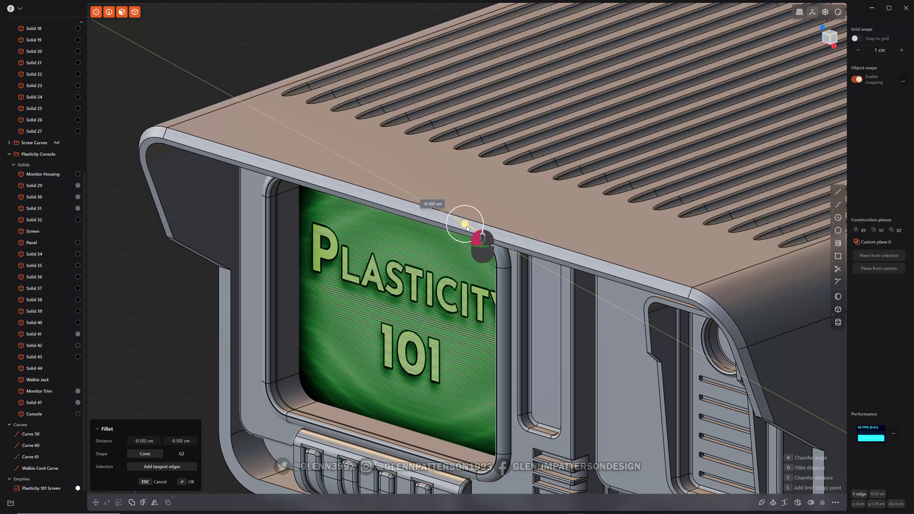
scroll(648, 345, down, 2)
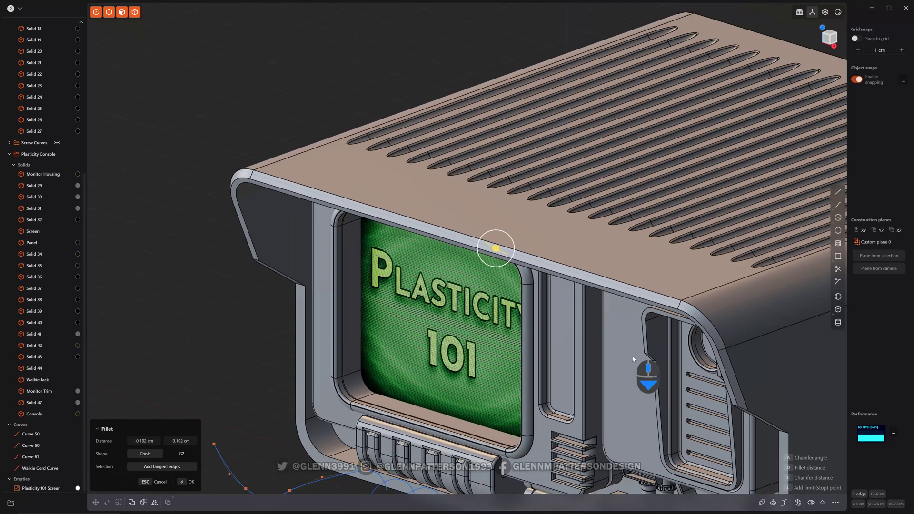
scroll(648, 344, down, 2)
- Orbit to a lower frontal view to inspect the fillet preview before discarding it
mouse_move(648, 344)
middle_down()
mouse_move(618, 310)
mouse_move(633, 317)
middle_up()
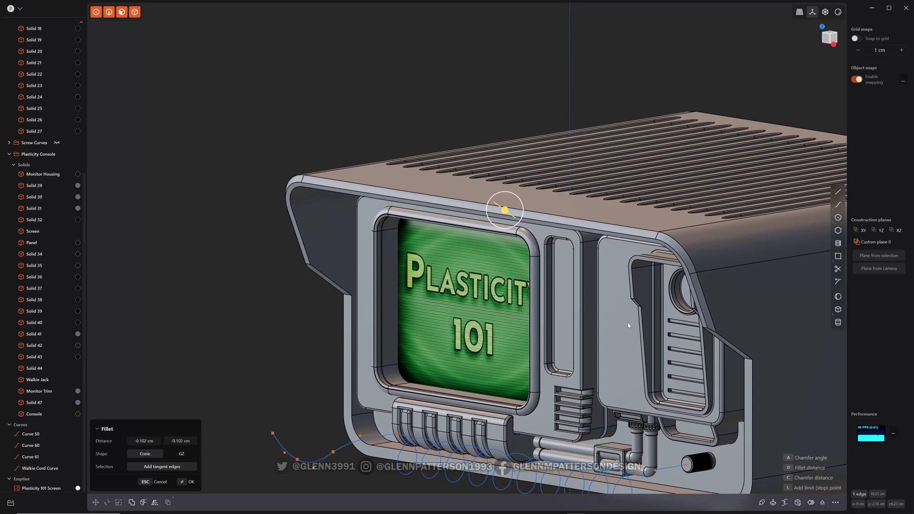
scroll(628, 322, up, 2)
scroll(628, 322, up, 2)
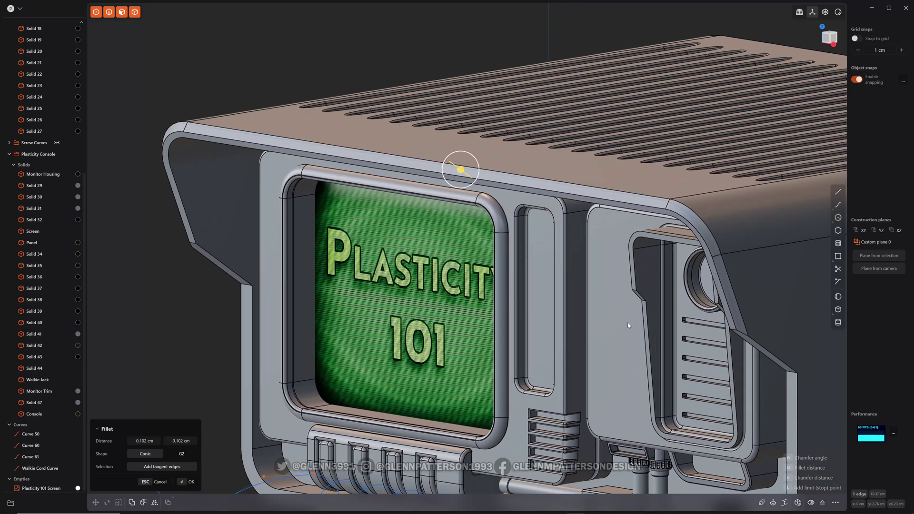
scroll(627, 322, up, 2)
scroll(621, 307, up, 2)
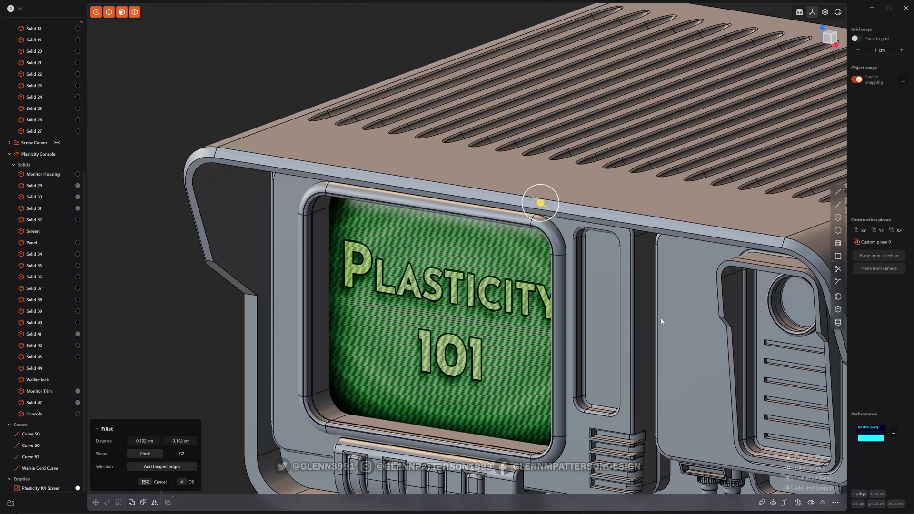
middle_drag(662, 322, 581, 302)
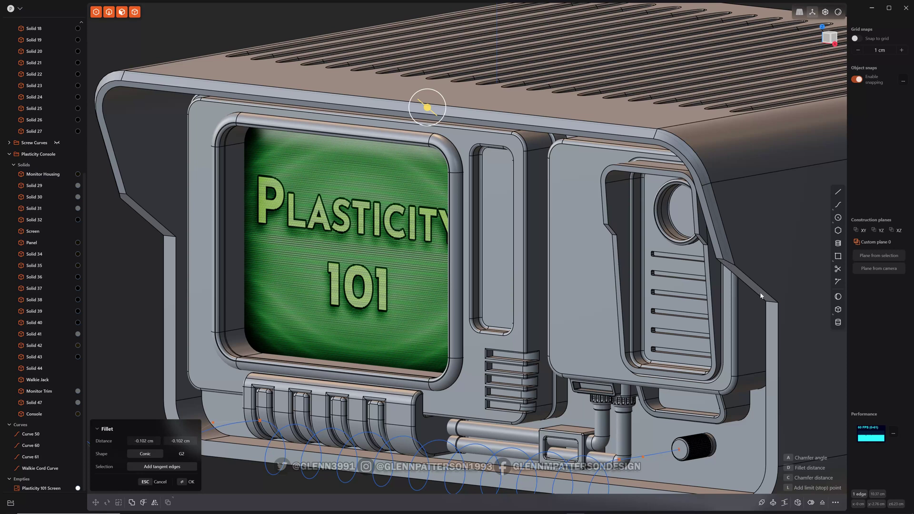
- Cancel the old fillet and select the rim edges around the front opening for a new fillet
key(Escape)
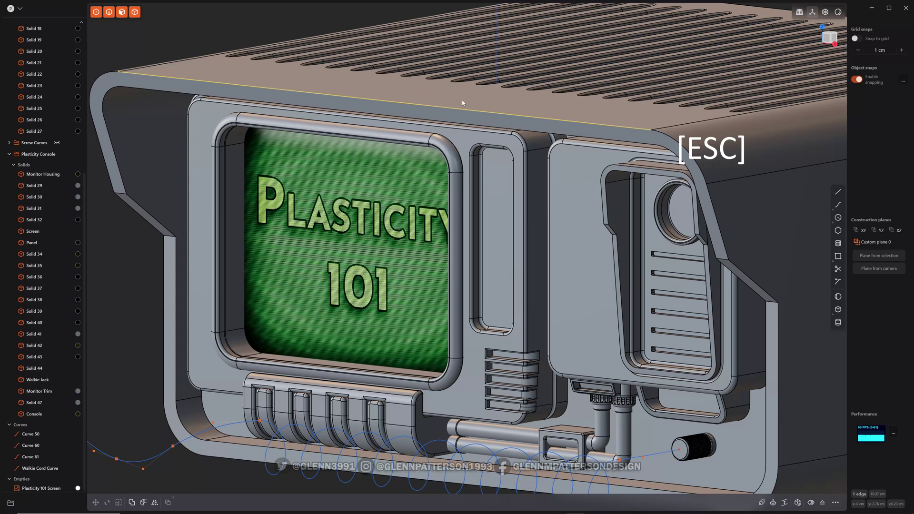
click(699, 170)
key(f)
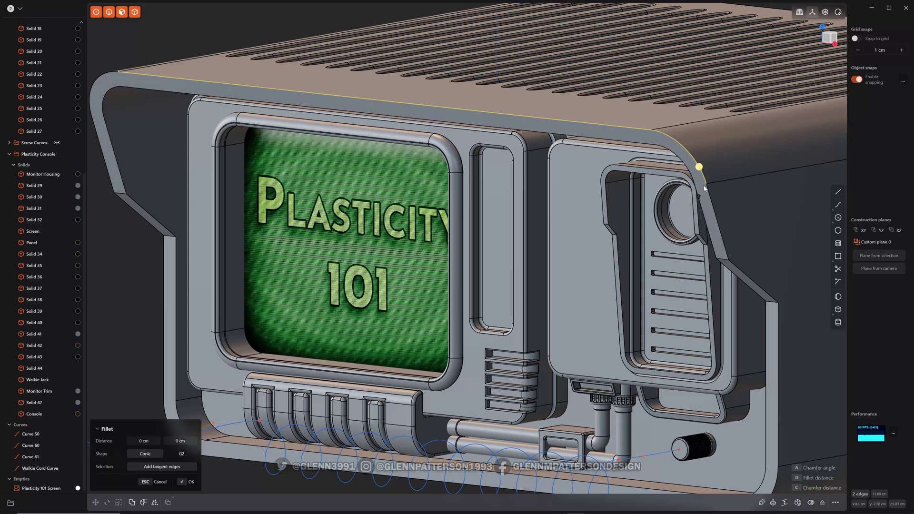
click(748, 277)
click(778, 337)
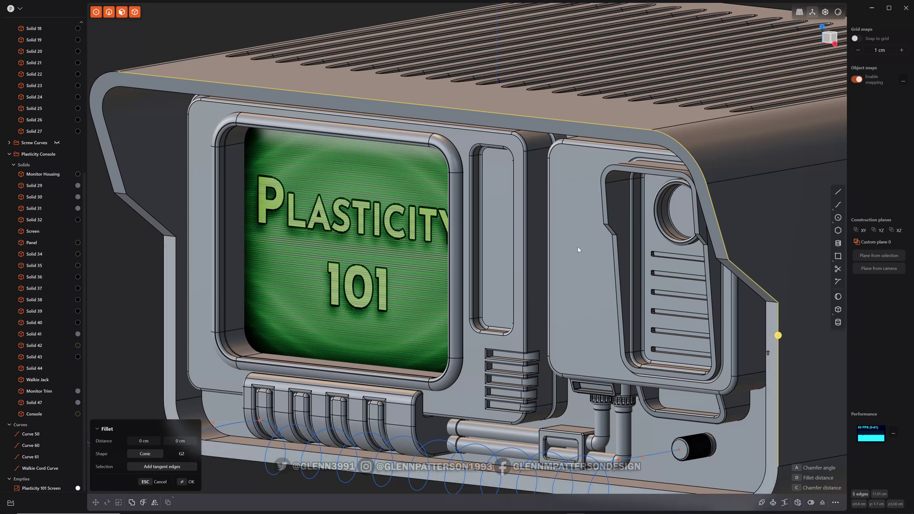
click(106, 79)
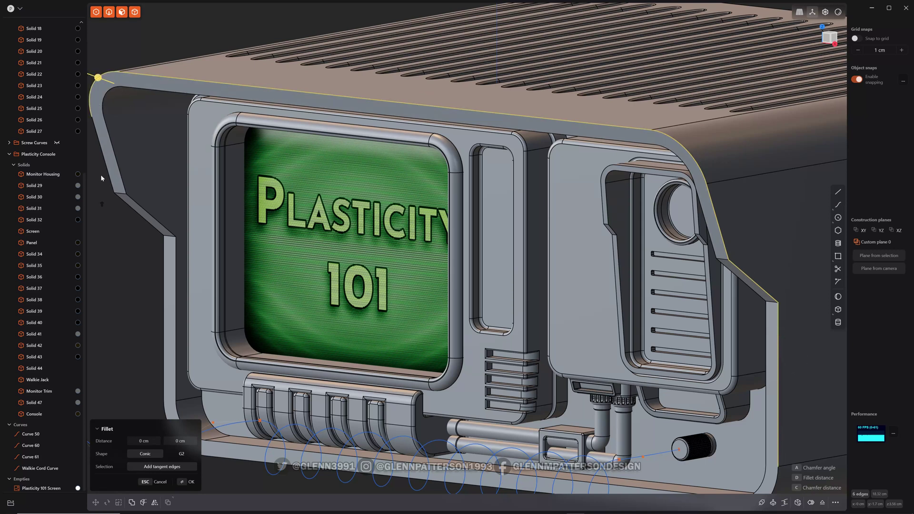
click(154, 222)
click(164, 271)
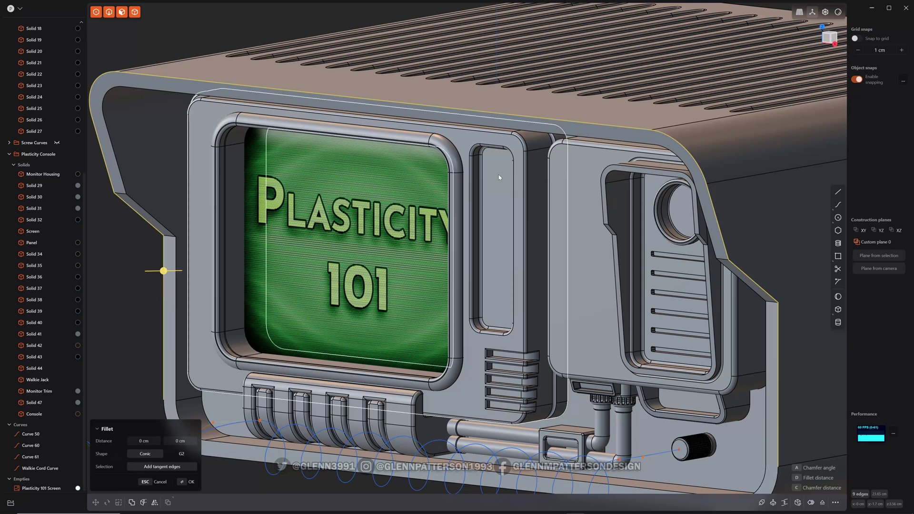
- Set a small fillet radius of roughly 0.03–0.05 cm on the selected rim edges
drag(164, 271, 165, 272)
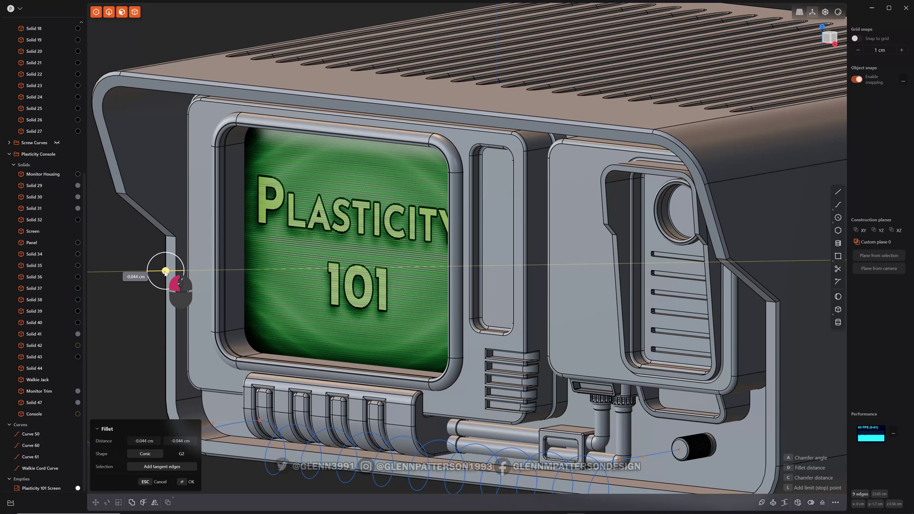
drag(167, 272, 162, 271)
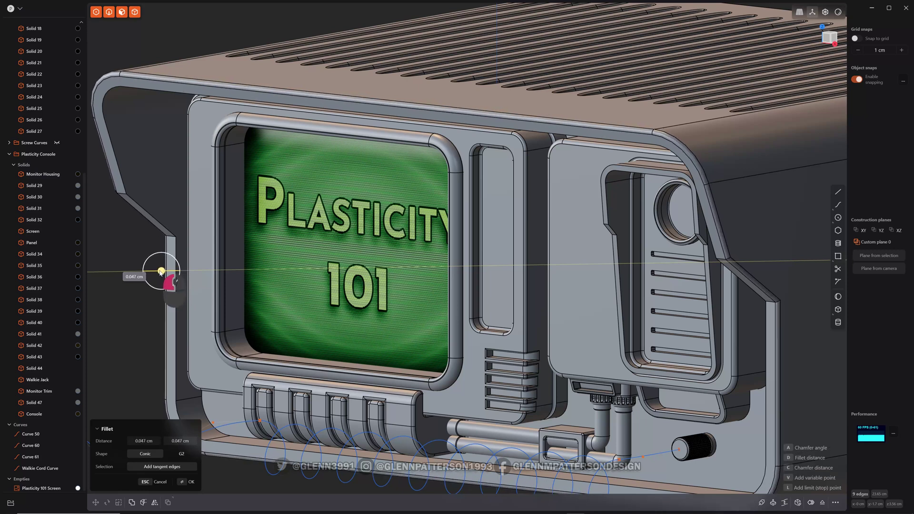
drag(163, 271, 166, 271)
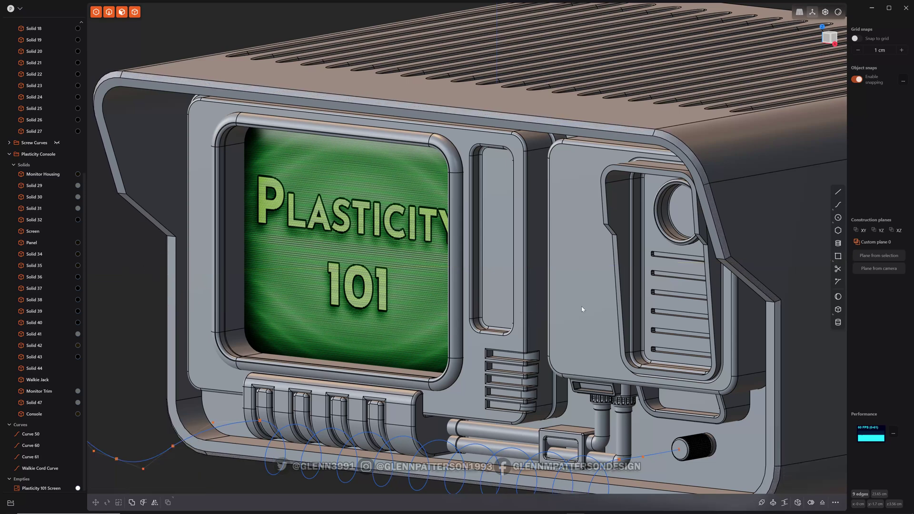
key(Return)
middle_drag(597, 308, 497, 241)
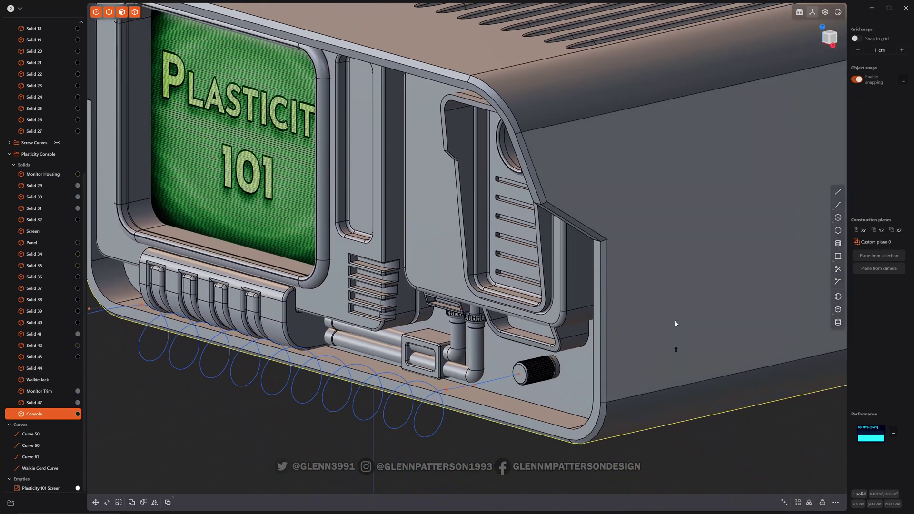
scroll(678, 307, up, 2)
scroll(508, 284, up, 1)
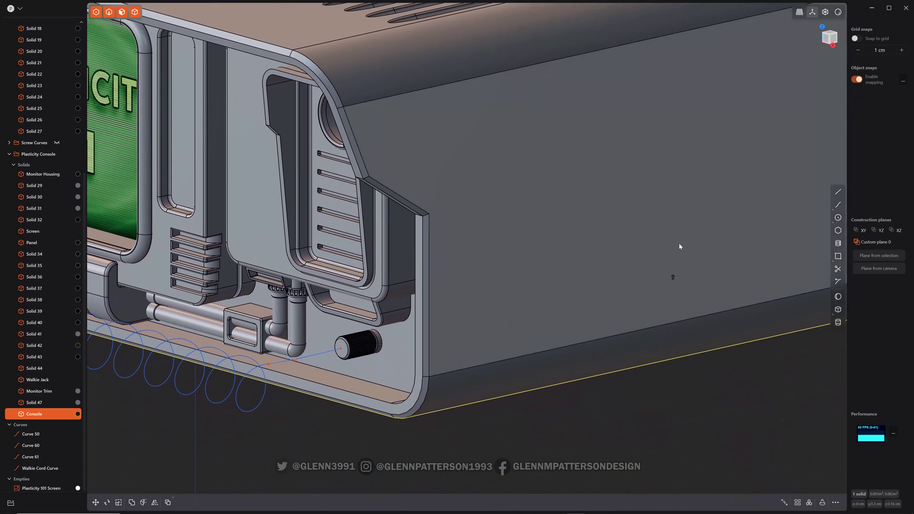
scroll(645, 255, up, 2)
scroll(629, 243, down, 1)
scroll(637, 249, down, 2)
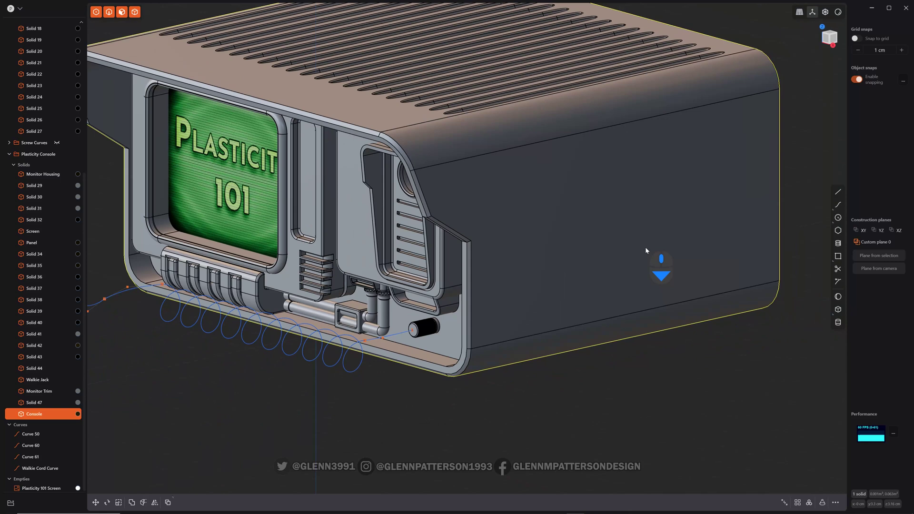
shift+middle_drag(667, 246, 629, 286)
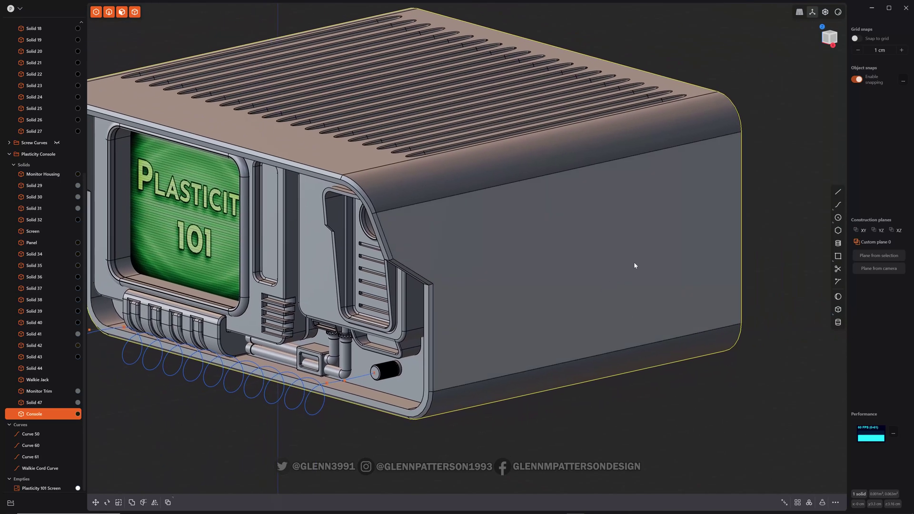
click(837, 257)
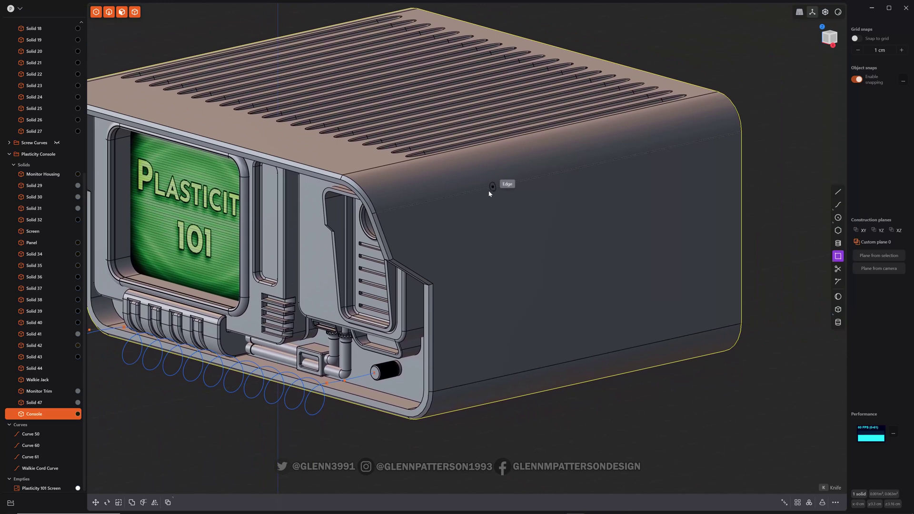
click(476, 190)
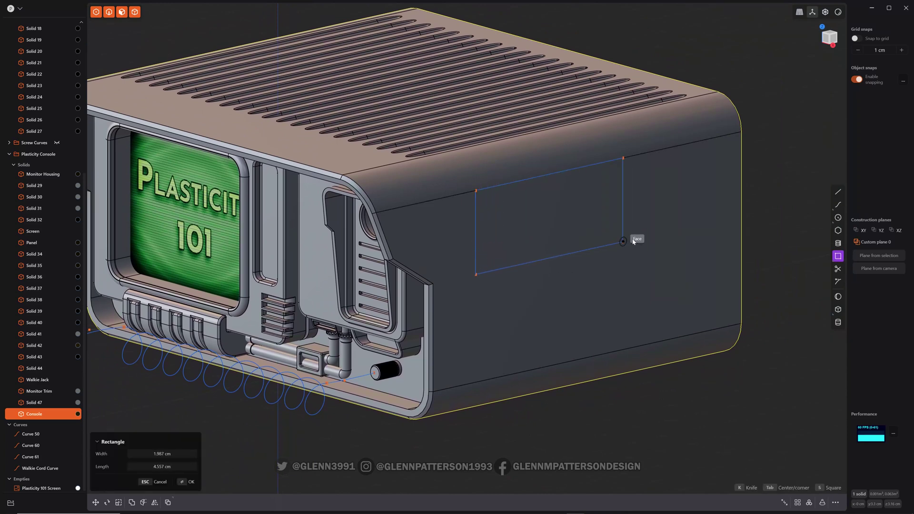
click(685, 223)
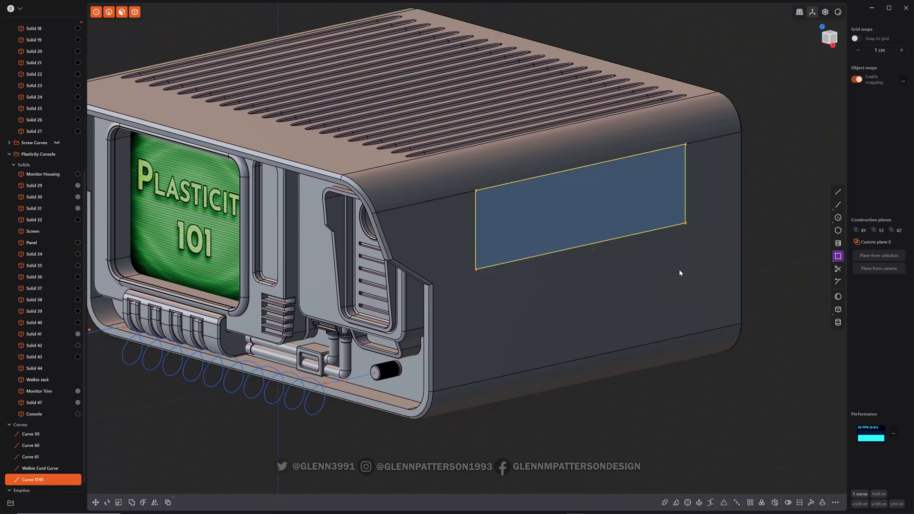
key(Escape)
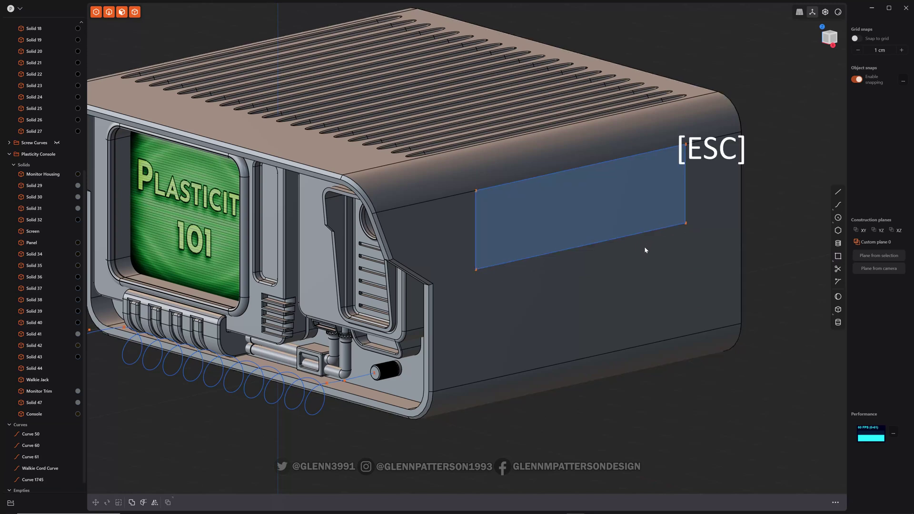
key(ctrl+z)
key(ctrl+z)
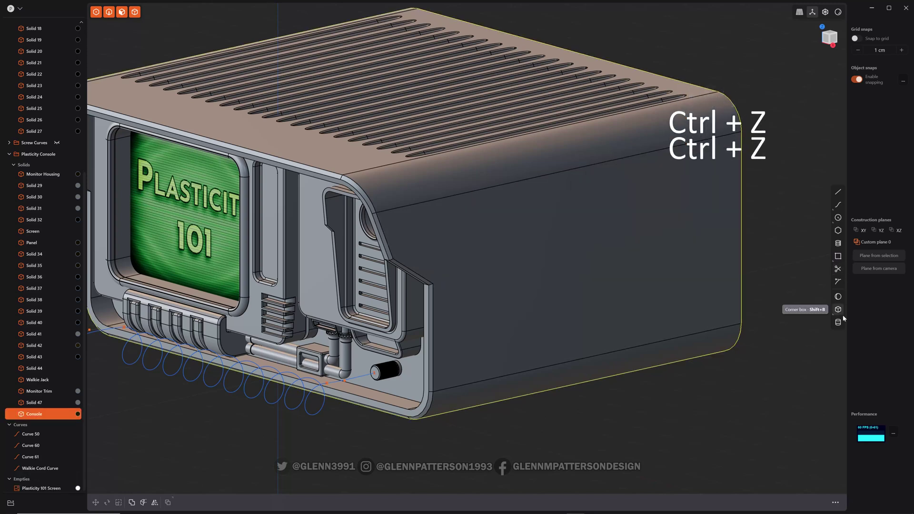
- Draw a long corner box on the console's side face as a separate new body
click(838, 309)
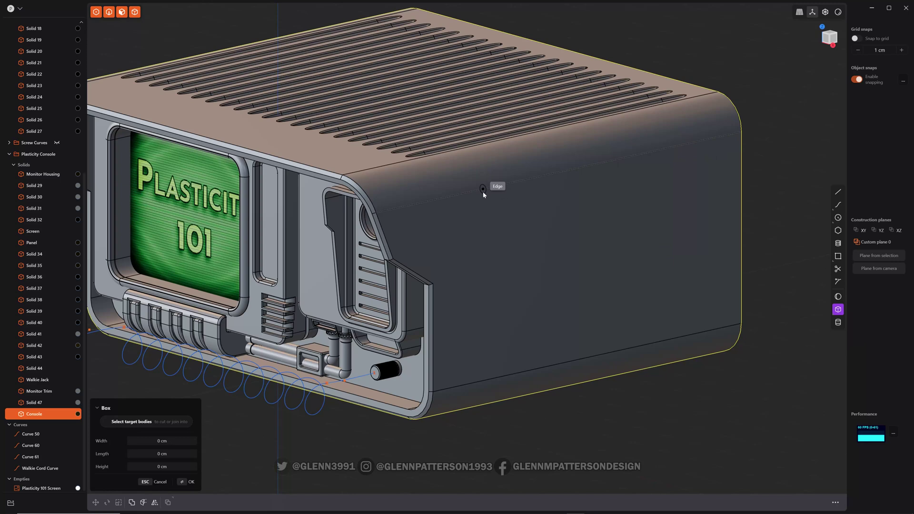
click(482, 191)
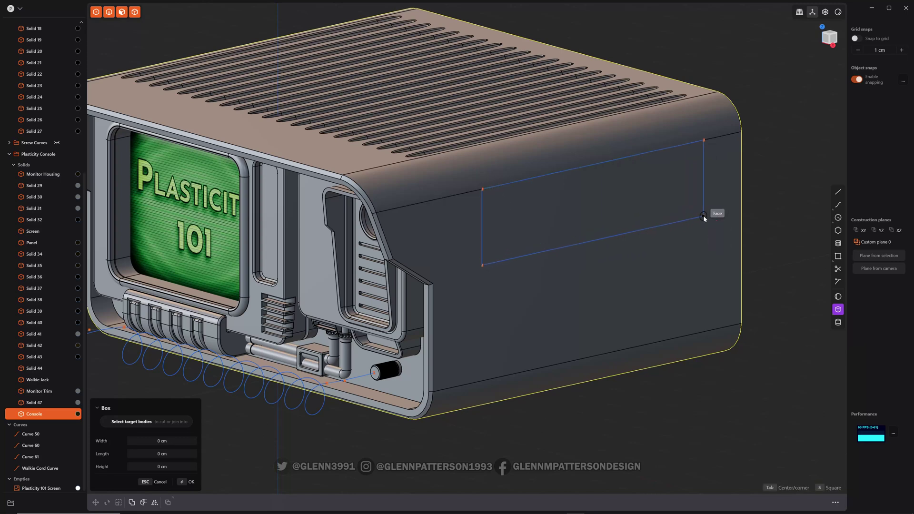
click(704, 215)
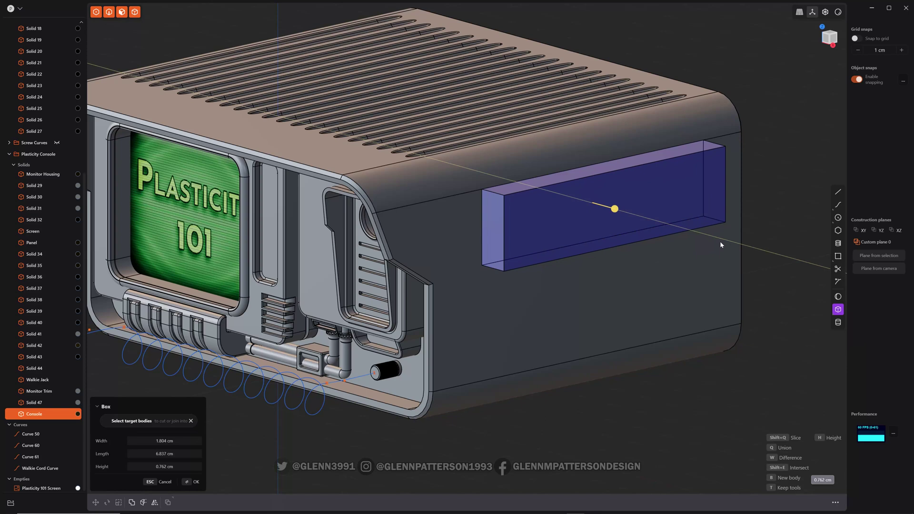
click(720, 244)
key(b)
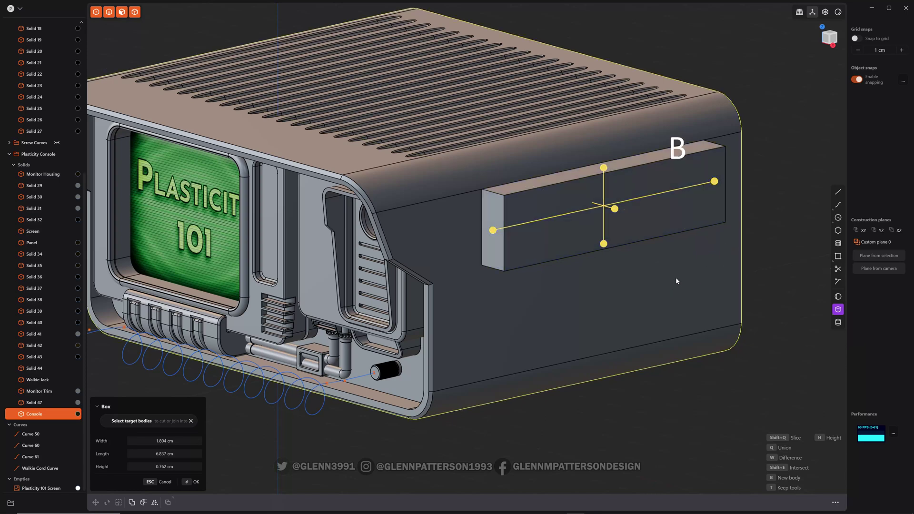
key(Return)
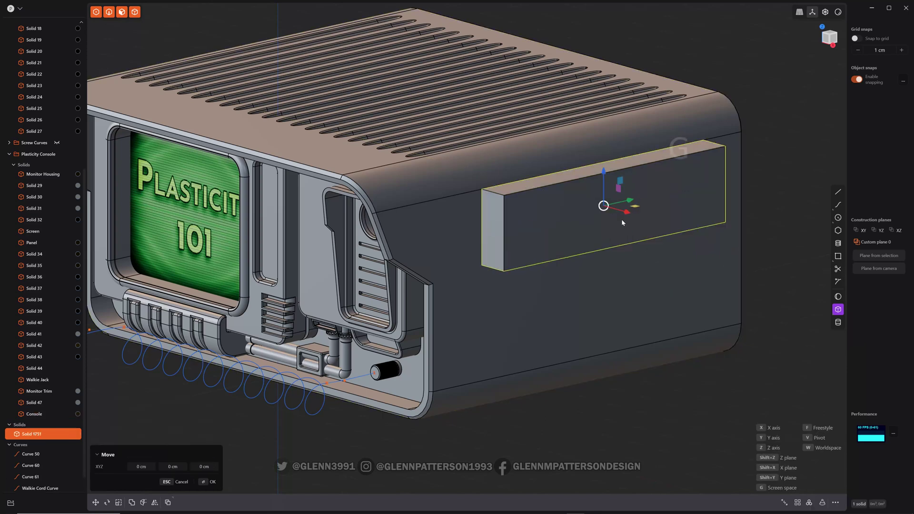
- Move the new box about 1.3 cm down along the vertical axis
key(g)
drag(605, 173, 626, 292)
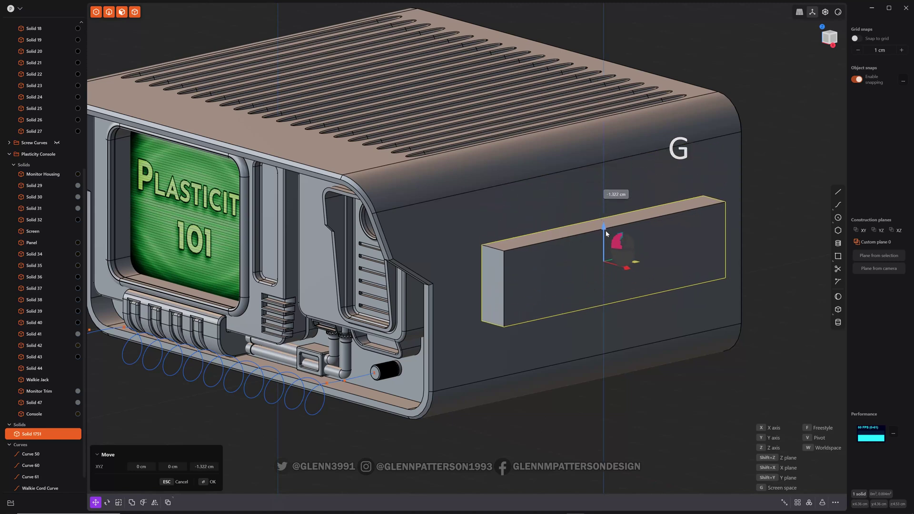
- Fillet the side box's four long edges at about 0.34 cm
click(626, 291)
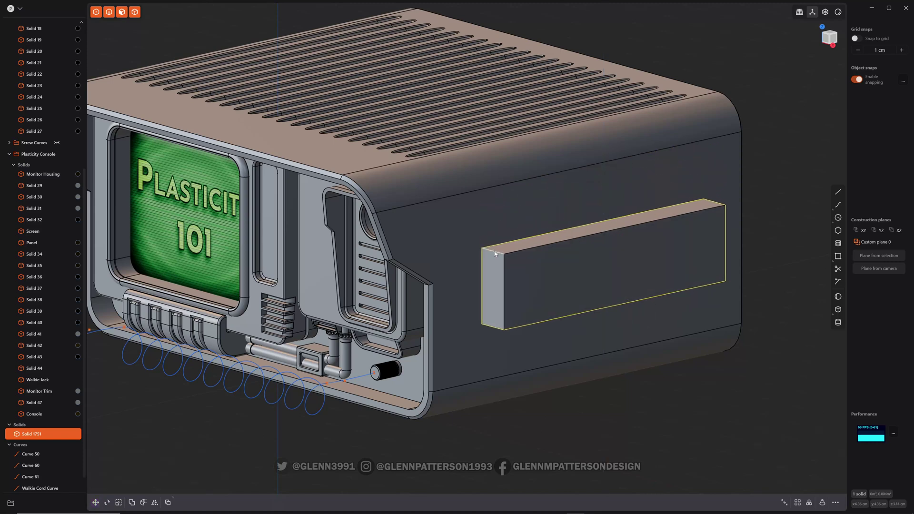
click(494, 251)
key(f)
shift+click(497, 316)
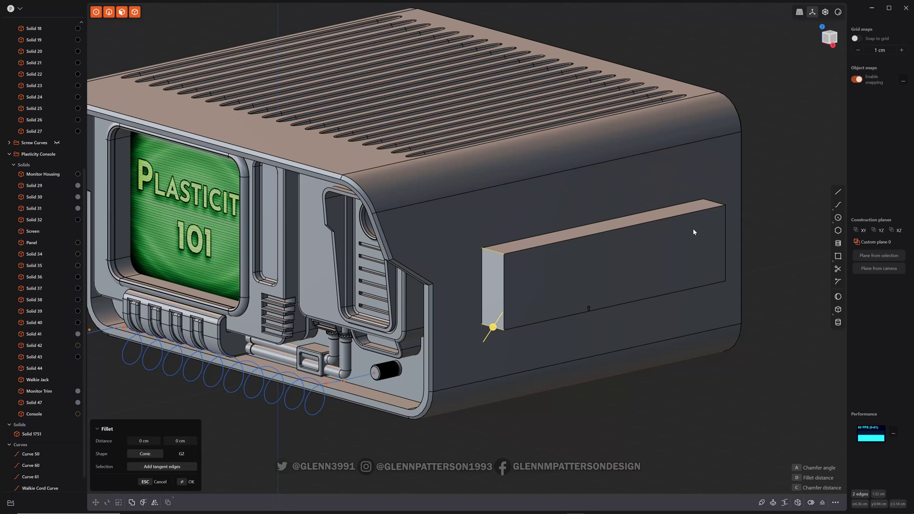
shift+click(715, 204)
middle_drag(665, 267, 590, 239)
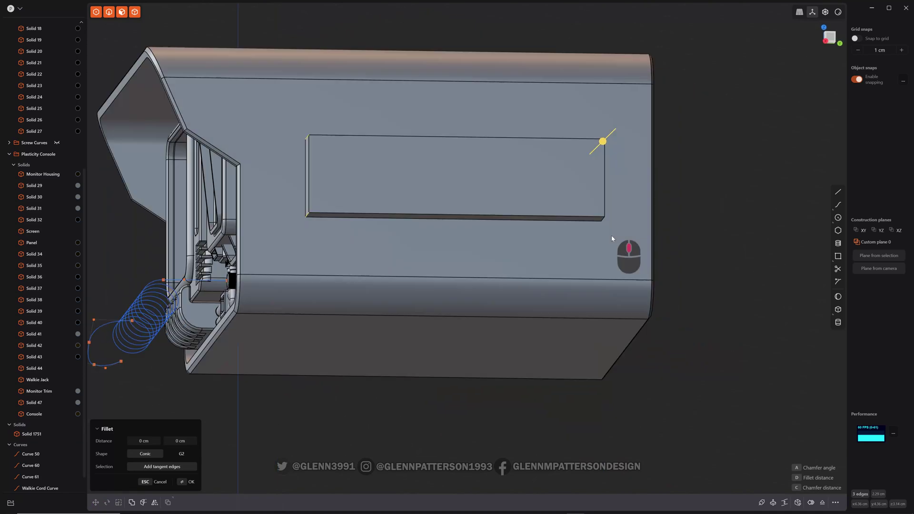
shift+click(590, 212)
middle_drag(506, 198, 495, 201)
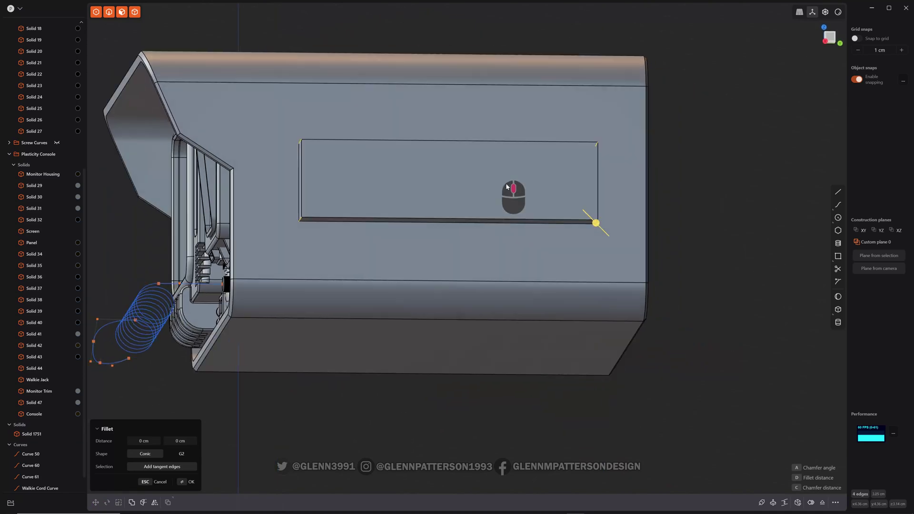
drag(701, 282, 693, 279)
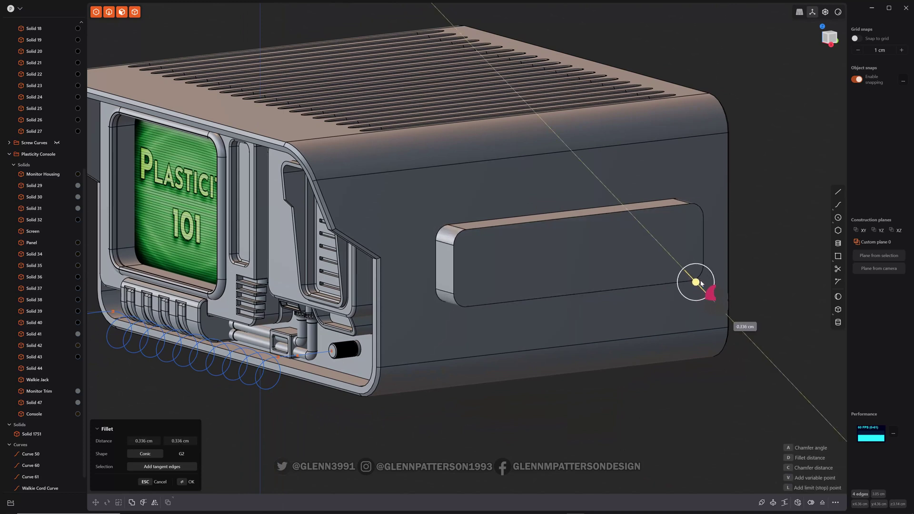
key(Return)
- Shift the rounded block about 0.27 cm to the left
key(g)
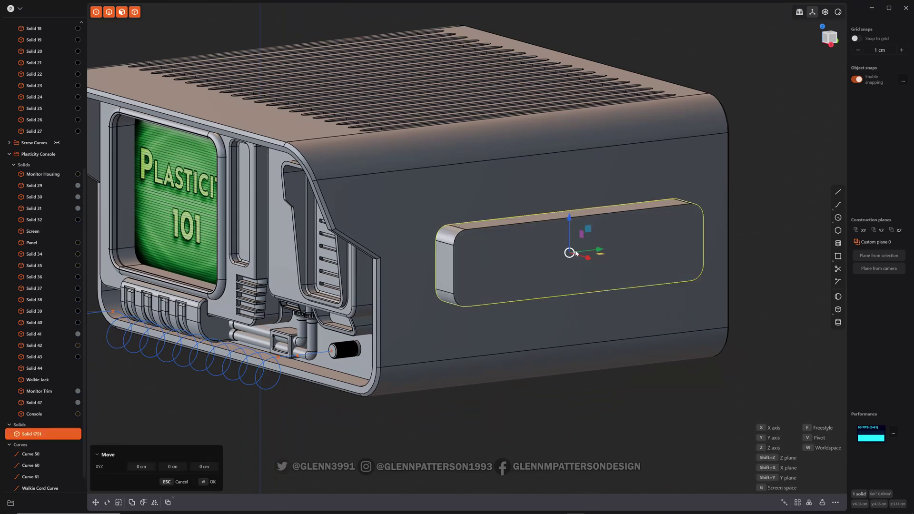
click(600, 316)
- Boolean-subtract the rounded block from the Console body to cut the recessed pocket
click(594, 167)
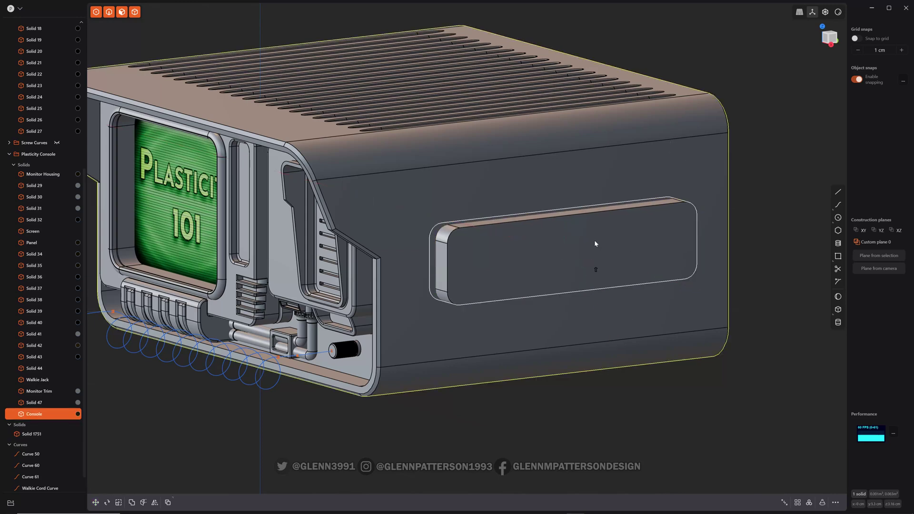
click(594, 240)
key(q)
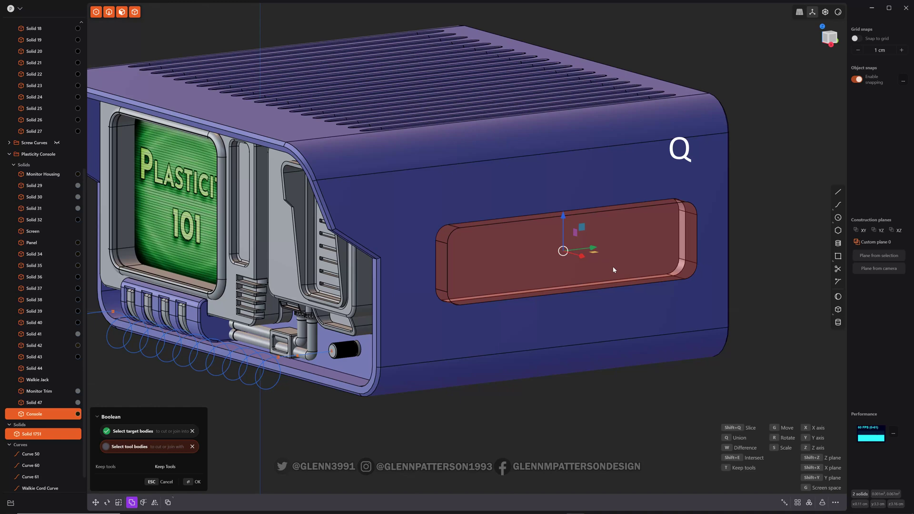
middle_drag(612, 271, 638, 283)
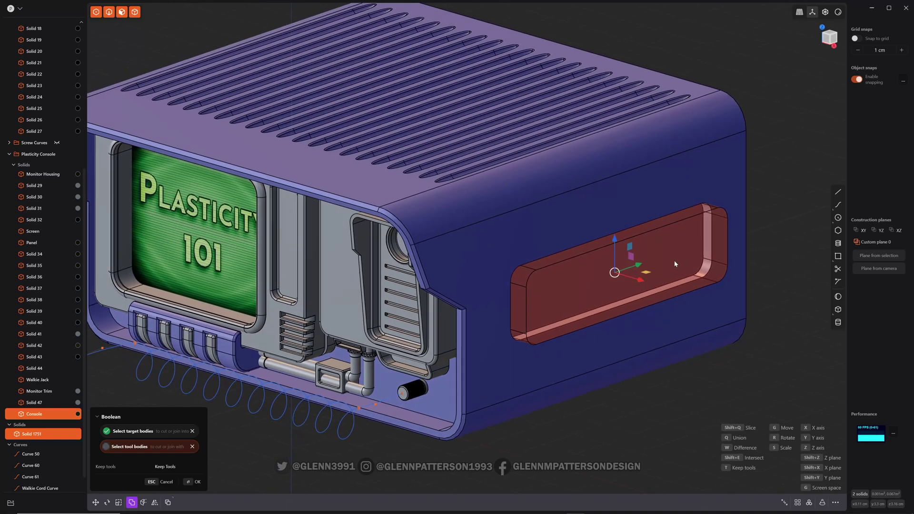
key(Return)
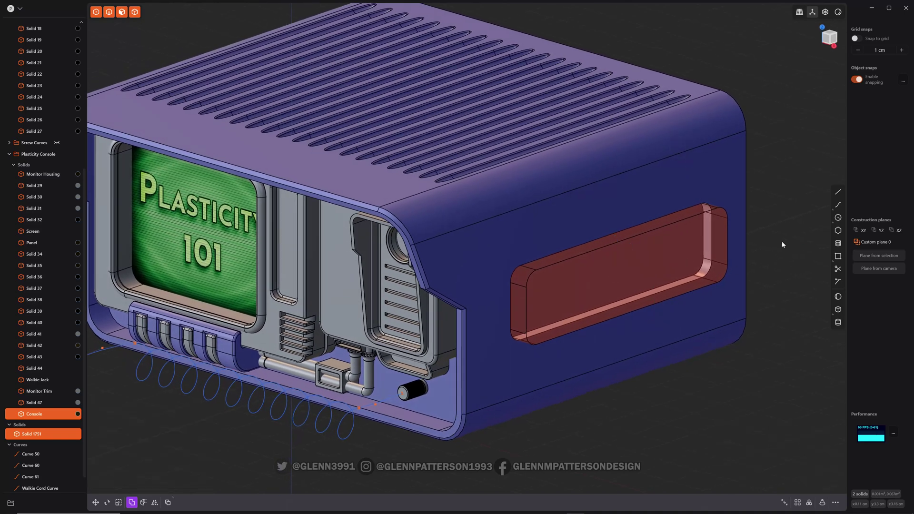
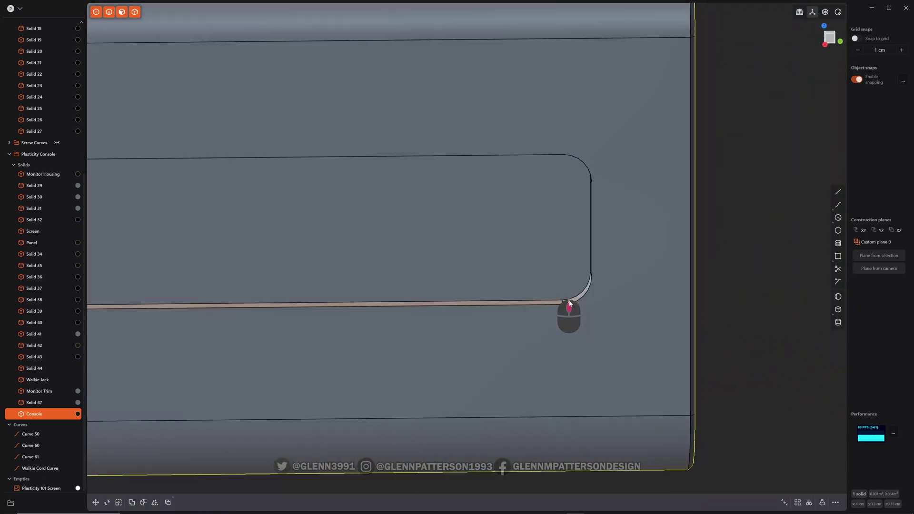
- Fillet the lower edge of the slot recess with a small radius
middle_drag(543, 301, 605, 297)
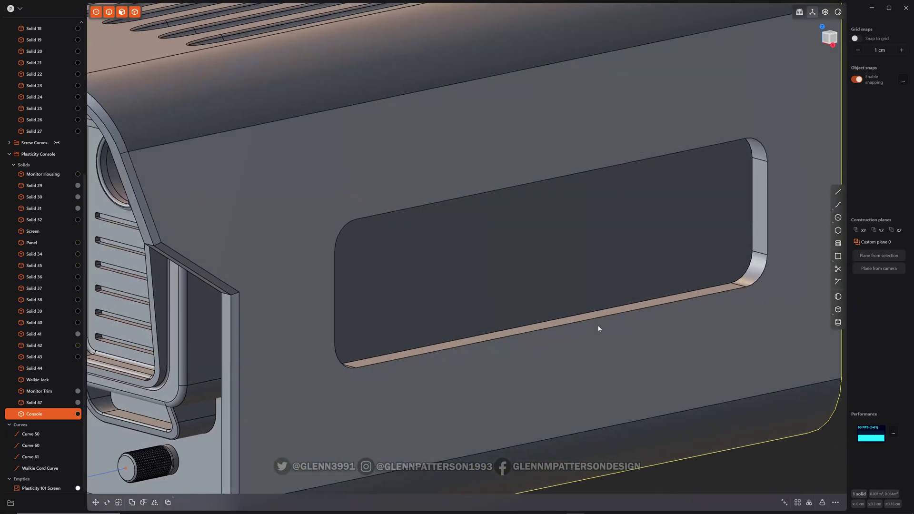
click(592, 321)
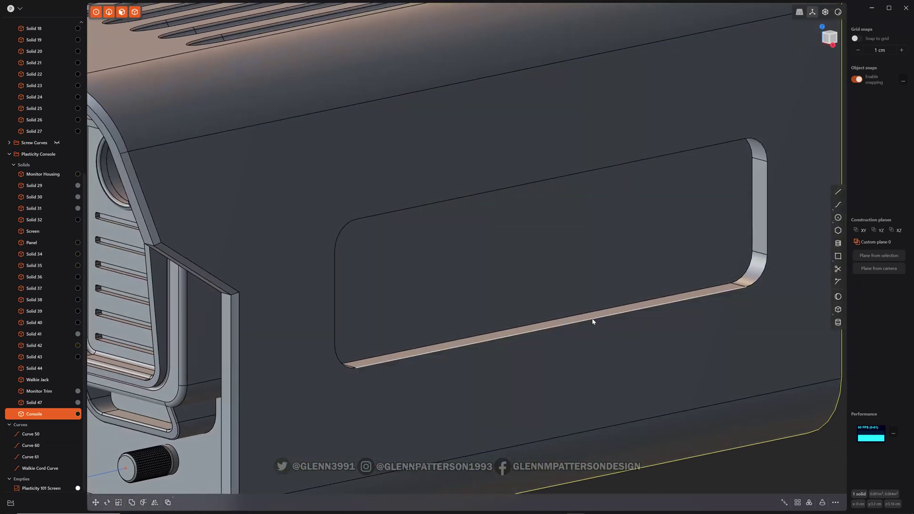
key(f)
drag(593, 319, 592, 324)
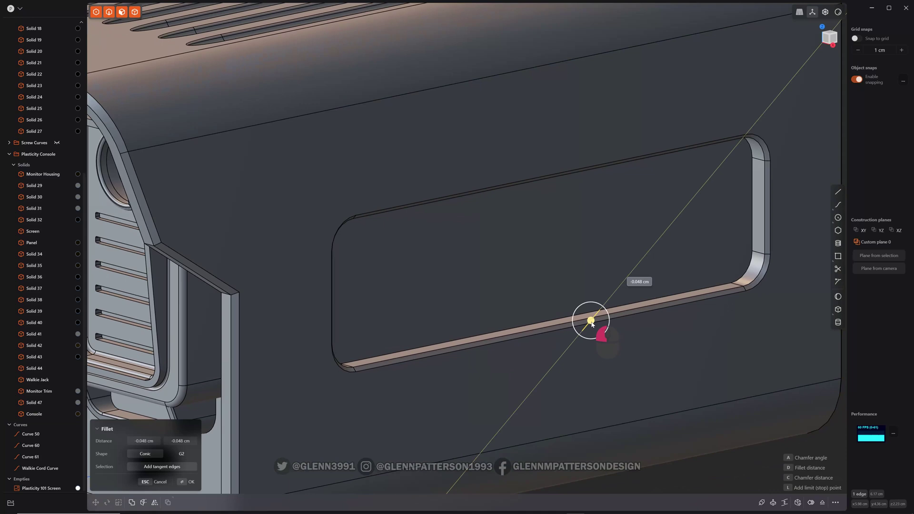
drag(591, 323, 593, 320)
click(663, 261)
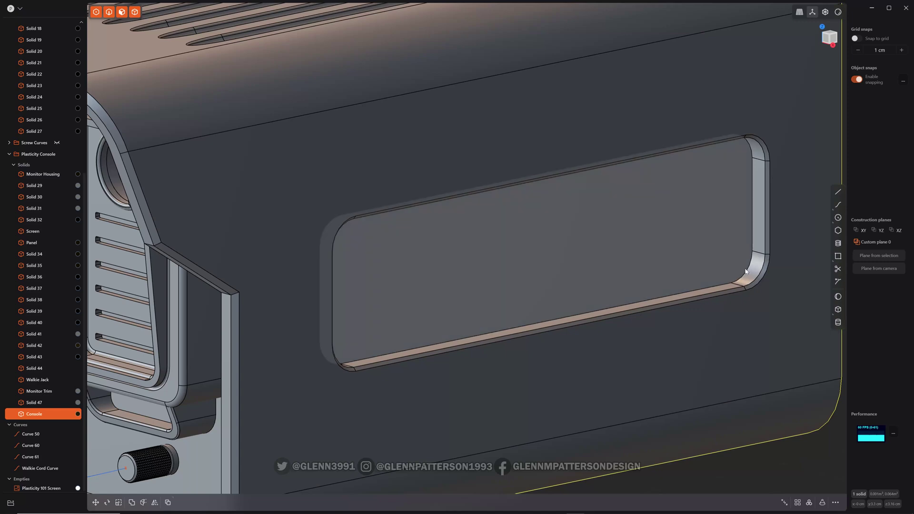
- Fillet the slot's right-hand edge with a small radius and inspect the result
click(749, 269)
key(f)
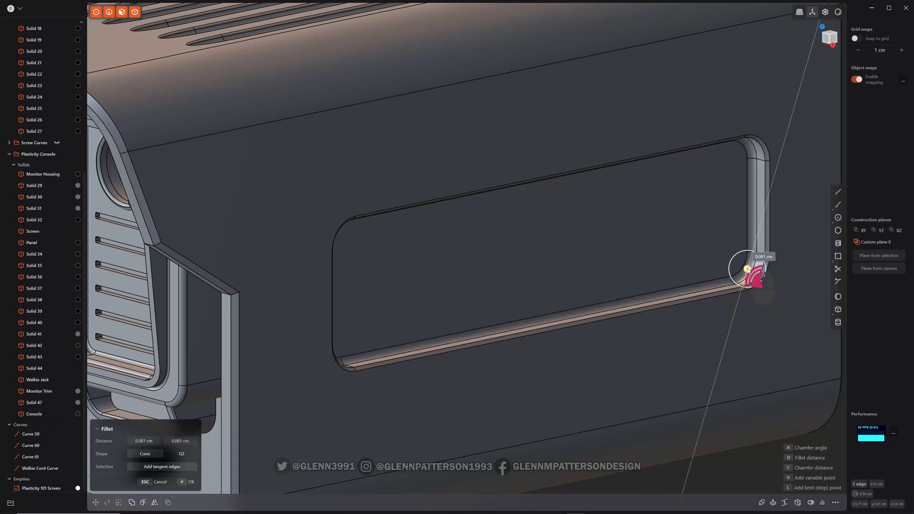
drag(747, 270, 747, 269)
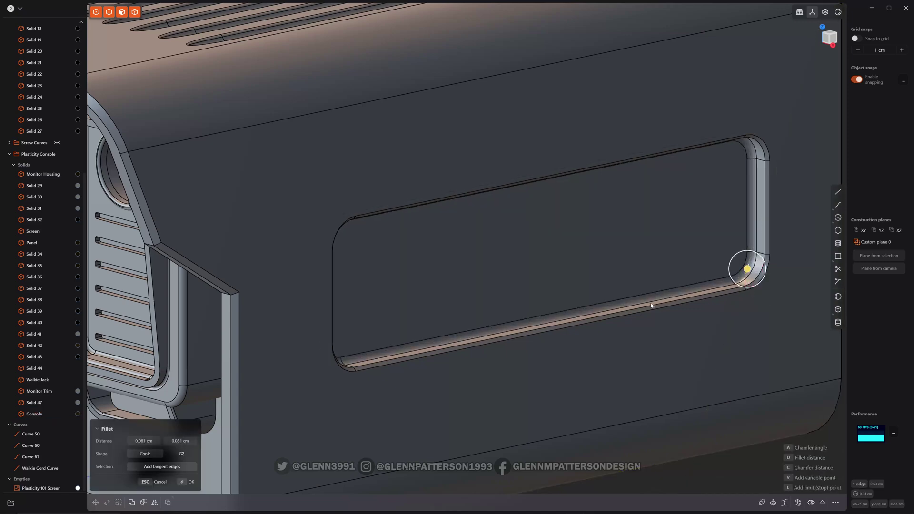
key(Return)
mouse_move(548, 274)
middle_down()
mouse_move(585, 280)
mouse_move(588, 264)
mouse_move(528, 265)
middle_up()
scroll(527, 265, up, 3)
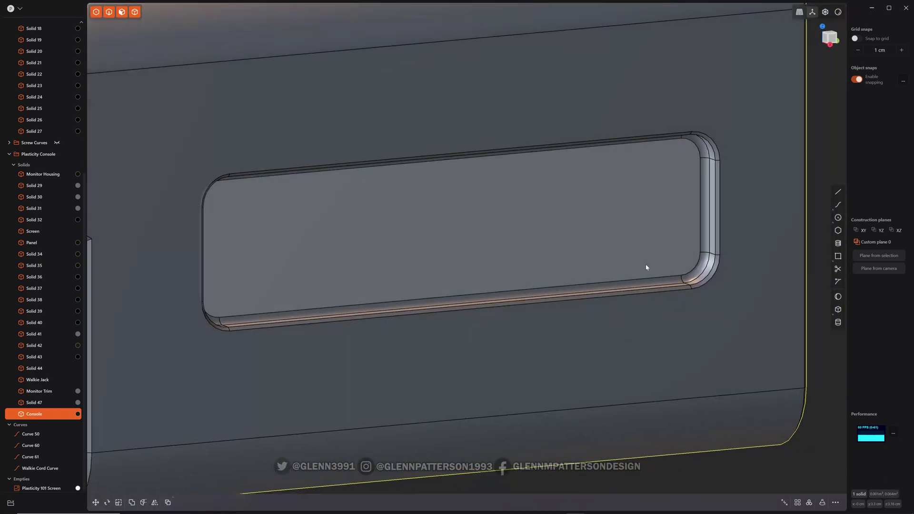
mouse_move(587, 235)
middle_down()
mouse_move(606, 221)
mouse_move(606, 230)
mouse_move(551, 227)
middle_up()
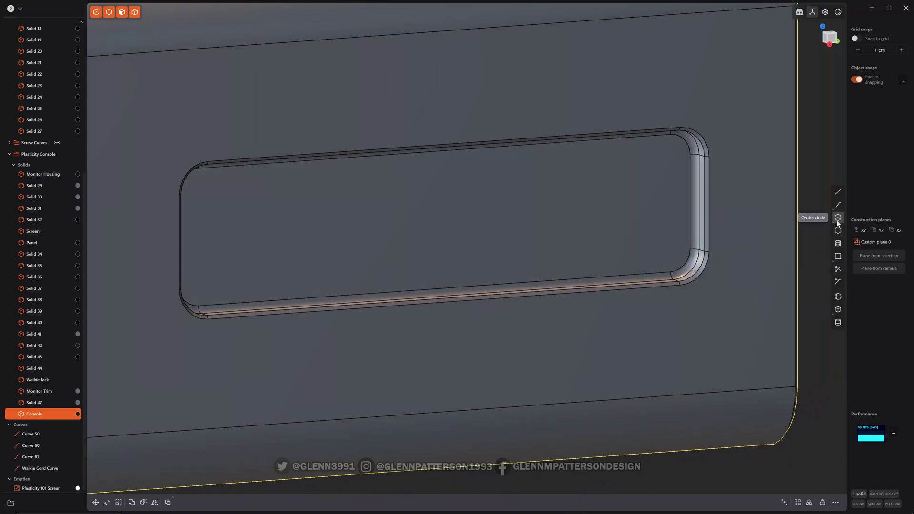
- Create a short cylinder on the slot face as the knob, setting its radius and height
click(838, 322)
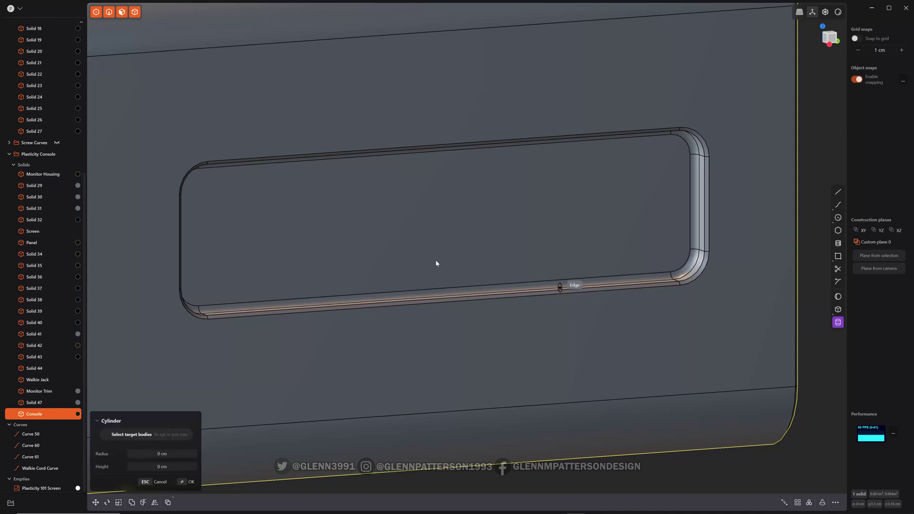
click(436, 224)
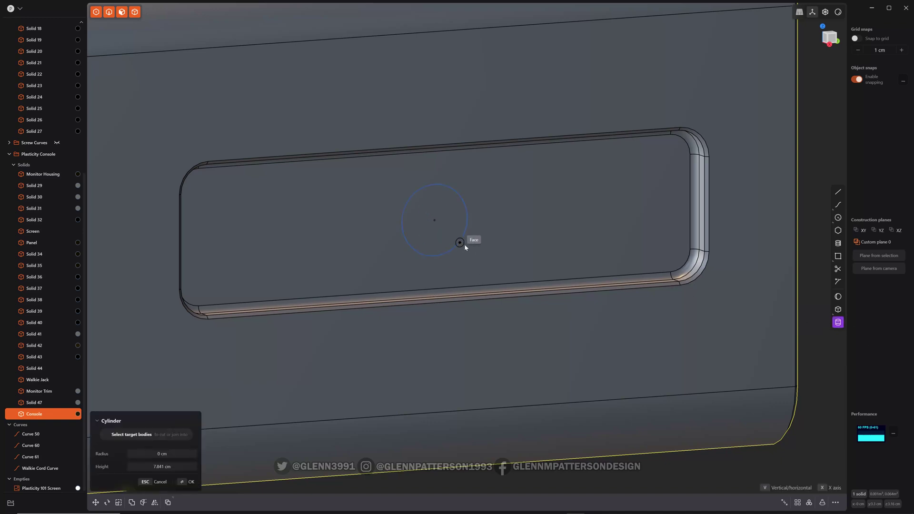
click(471, 256)
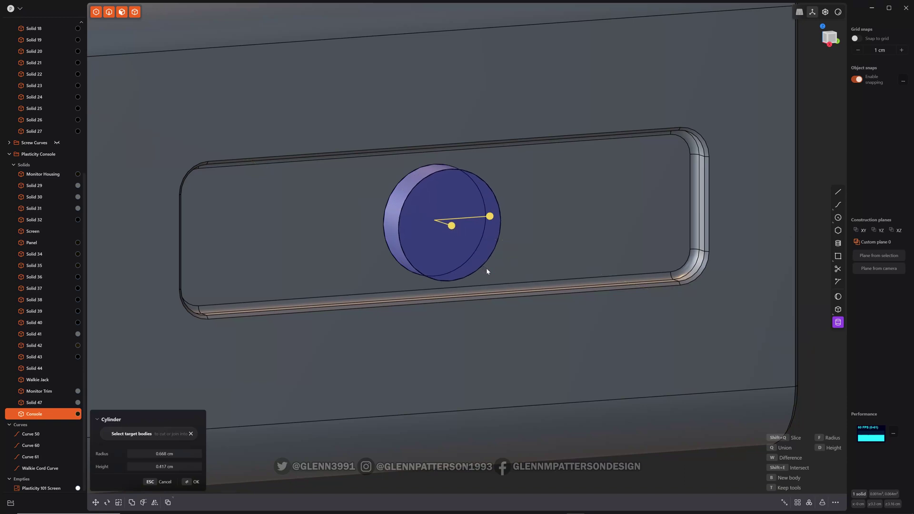
click(486, 267)
mouse_move(506, 288)
middle_down()
mouse_move(531, 295)
mouse_move(648, 259)
middle_up()
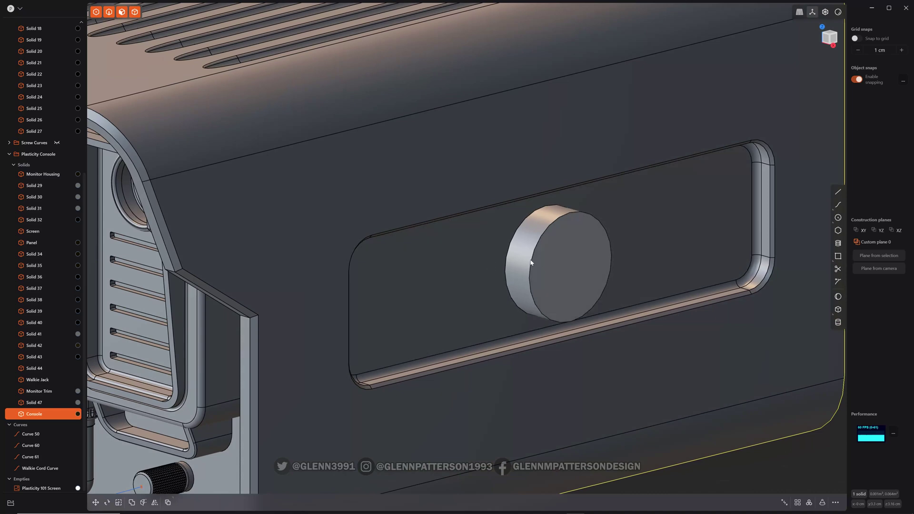
- Start a fillet on the knob's front circular edge, then cancel the unwanted size
click(531, 260)
key(f)
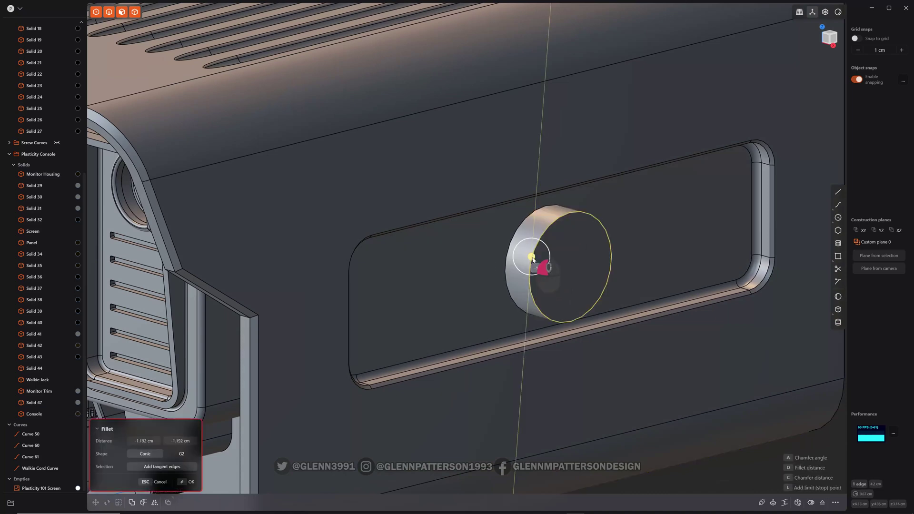
drag(532, 258, 534, 263)
key(Escape)
- Re-fillet the knob's front rim edge to about -0.115 cm
mouse_move(609, 287)
middle_down()
mouse_move(473, 252)
mouse_move(460, 207)
middle_up()
click(460, 206)
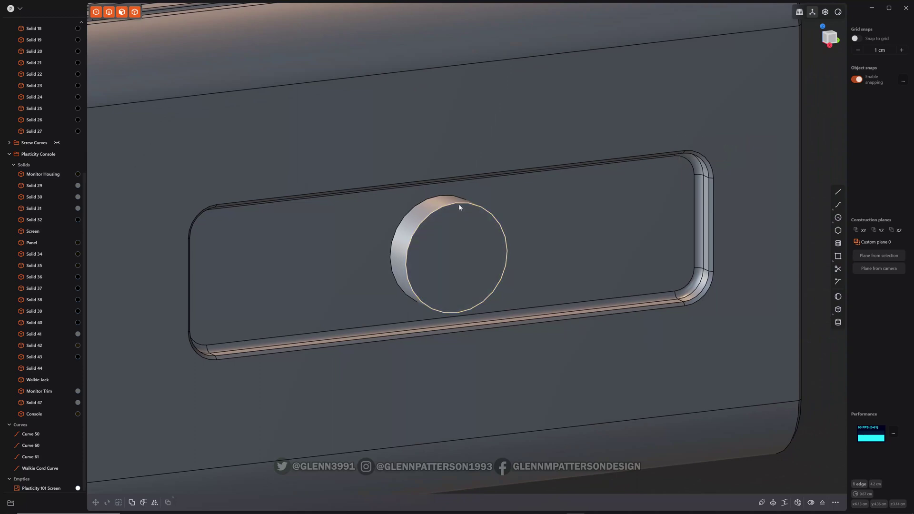
key(f)
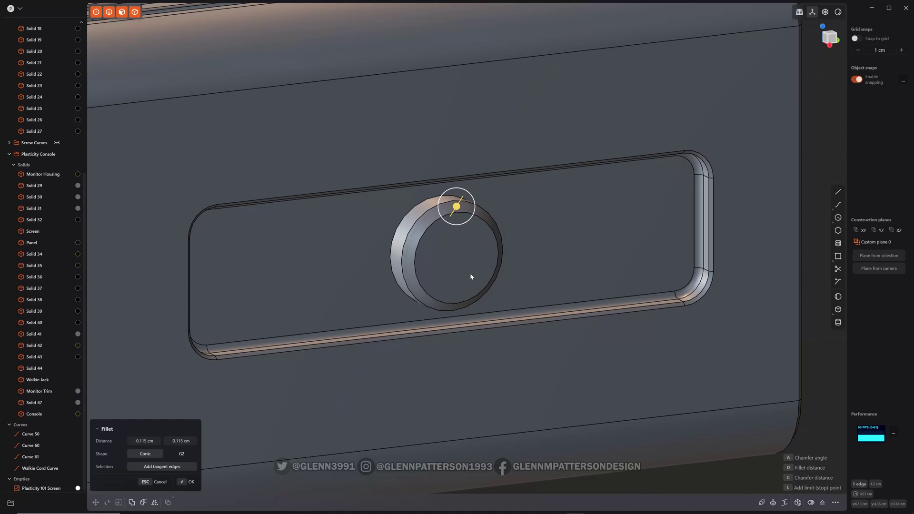
middle_drag(470, 273, 524, 244)
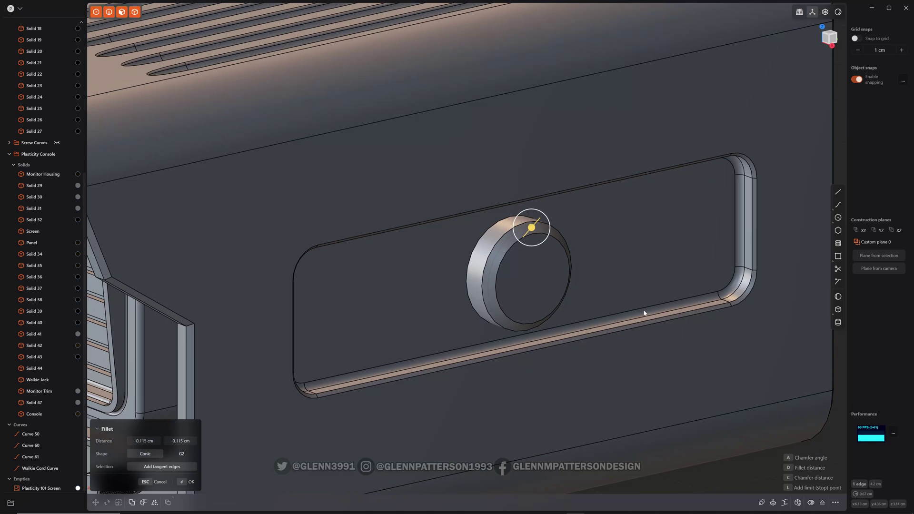
scroll(571, 330, up, 2)
scroll(531, 220, up, 2)
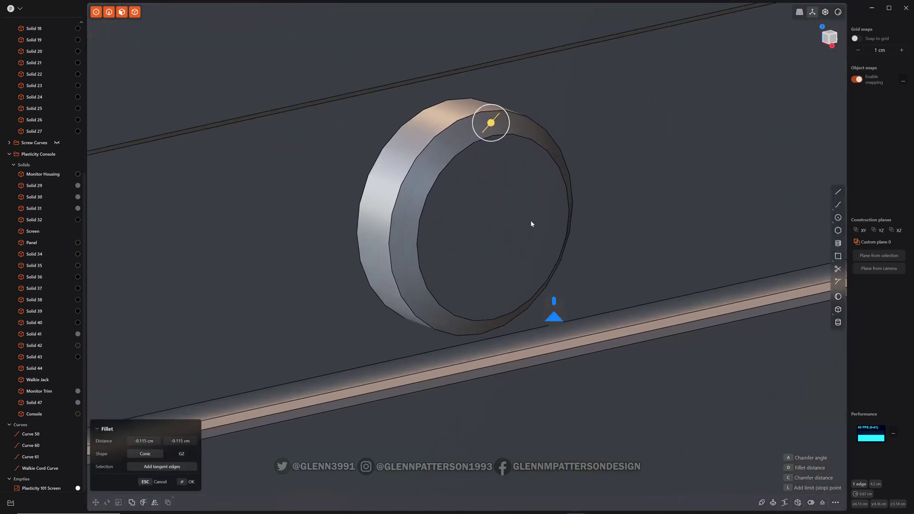
scroll(525, 269, down, 2)
scroll(524, 268, down, 2)
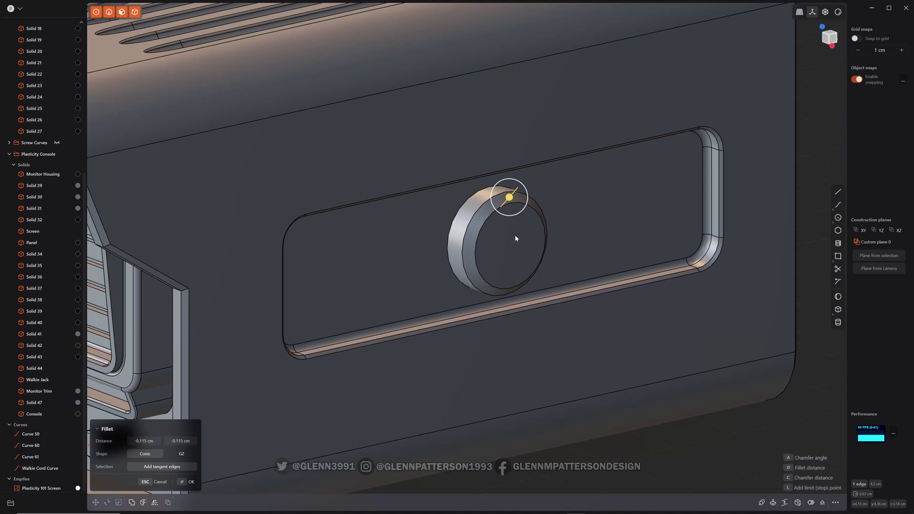
scroll(515, 235, up, 5)
- Confirm the rim fillet and offset the knob face outline inward 0.104 cm
key(Return)
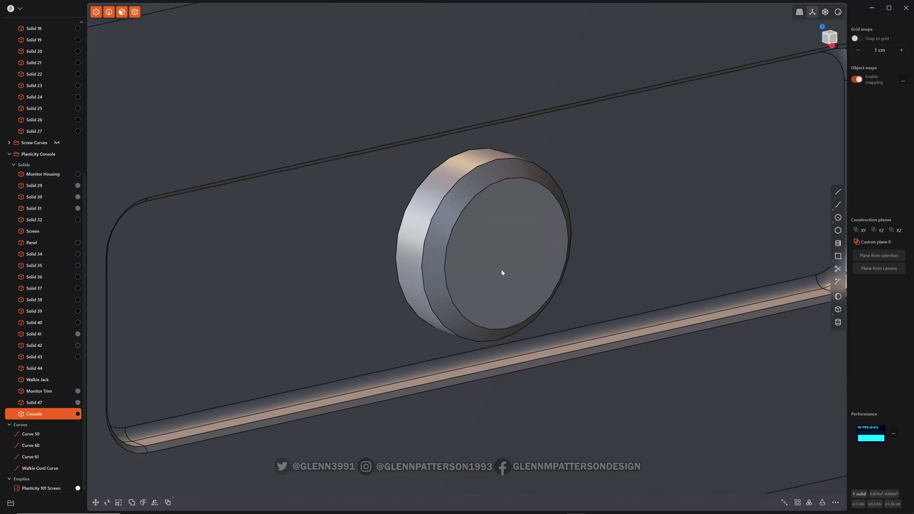
click(514, 265)
key(o)
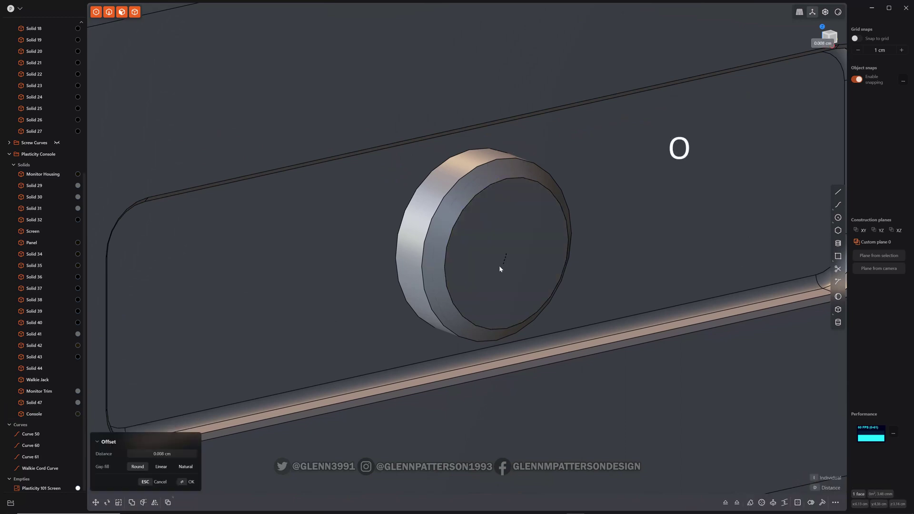
click(489, 272)
key(Return)
- Push the inner disk face into the knob to form a recessed centre with a thin ring
key(o)
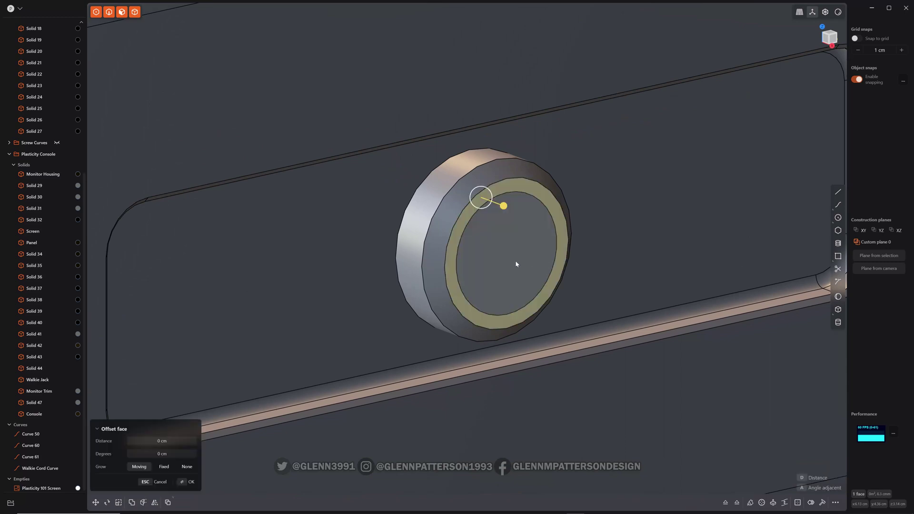
click(515, 262)
drag(541, 274, 528, 268)
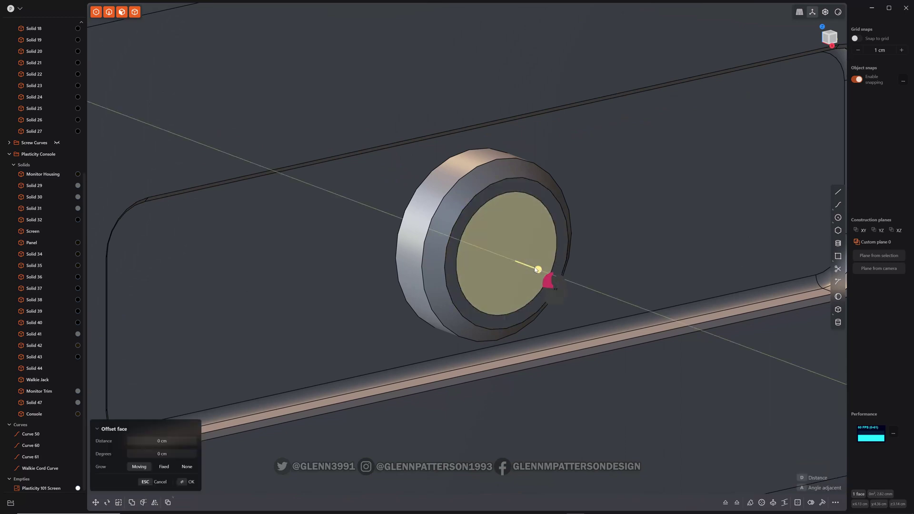
click(528, 268)
key(Return)
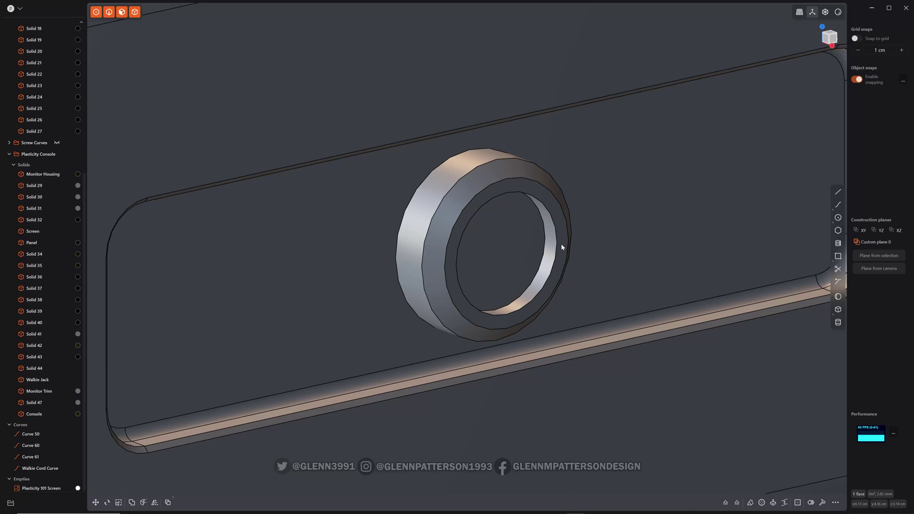
- Select the inner ring's edge and begin a fillet on it
key(o)
key(Escape)
key(Delete)
click(557, 236)
key(f)
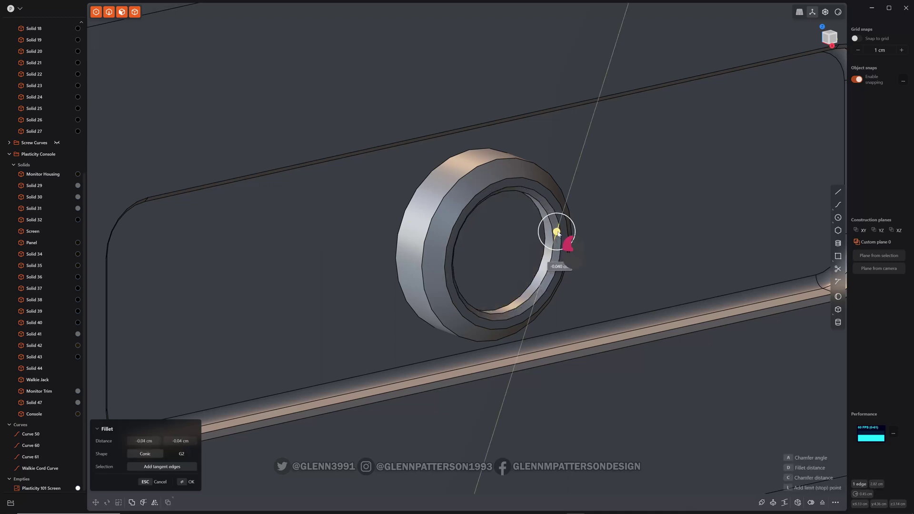
- Place two limit points on the inner ring edge to restrict the fillet to a partial stretch
click(557, 232)
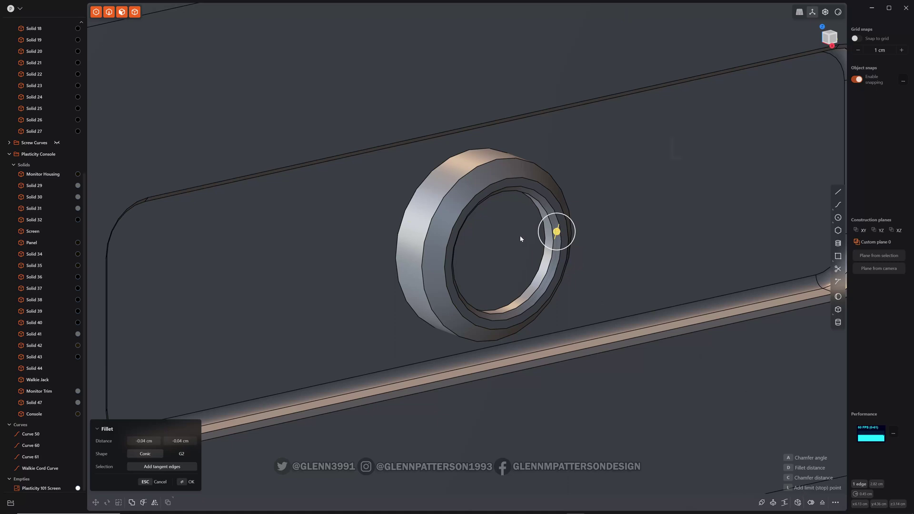
key(l)
click(543, 206)
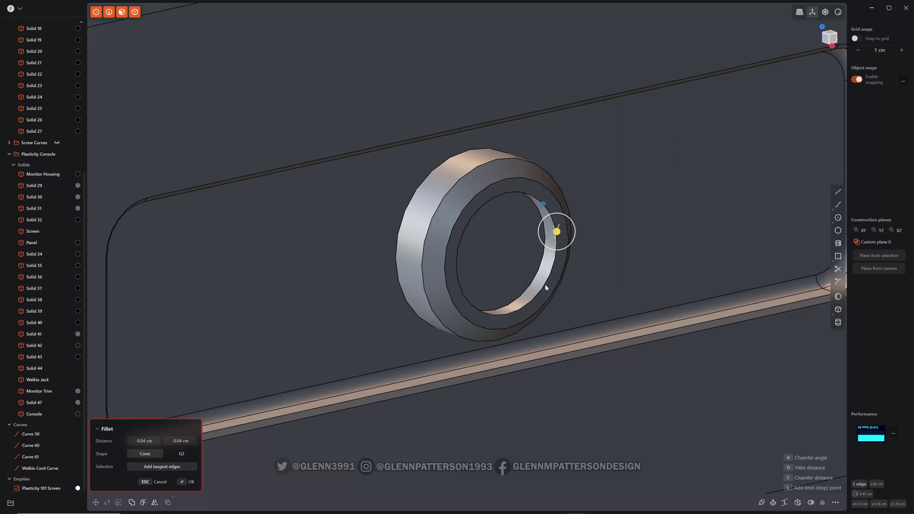
key(l)
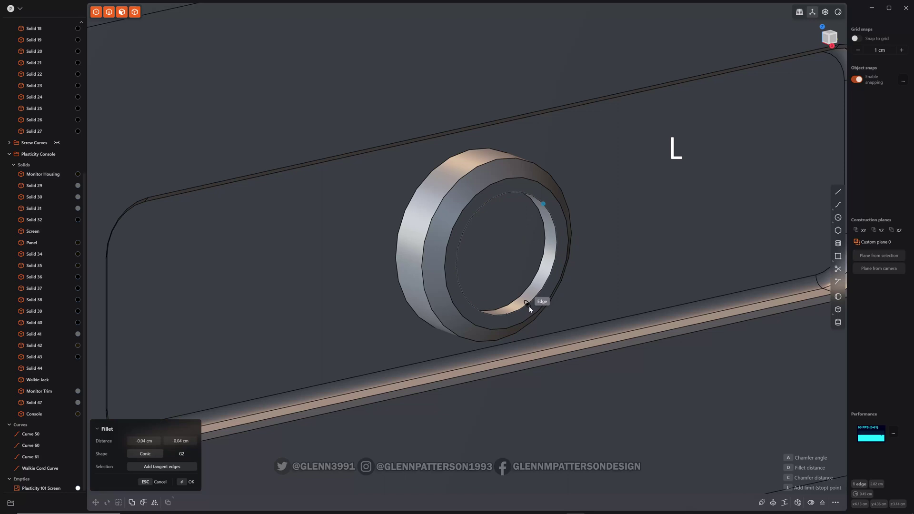
click(530, 306)
- Set the partial fillet distance to about -0.043 cm while inspecting the ring
middle_drag(501, 250, 449, 228)
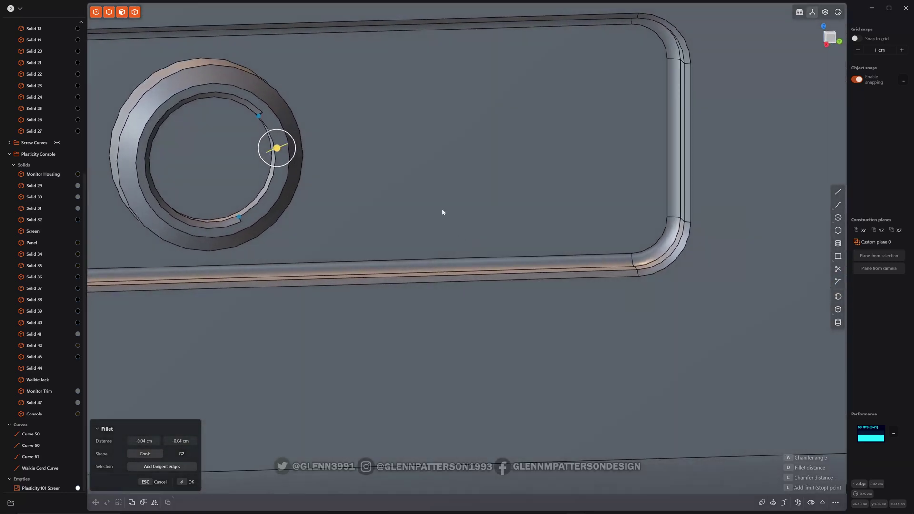
shift+middle_drag(291, 187, 571, 328)
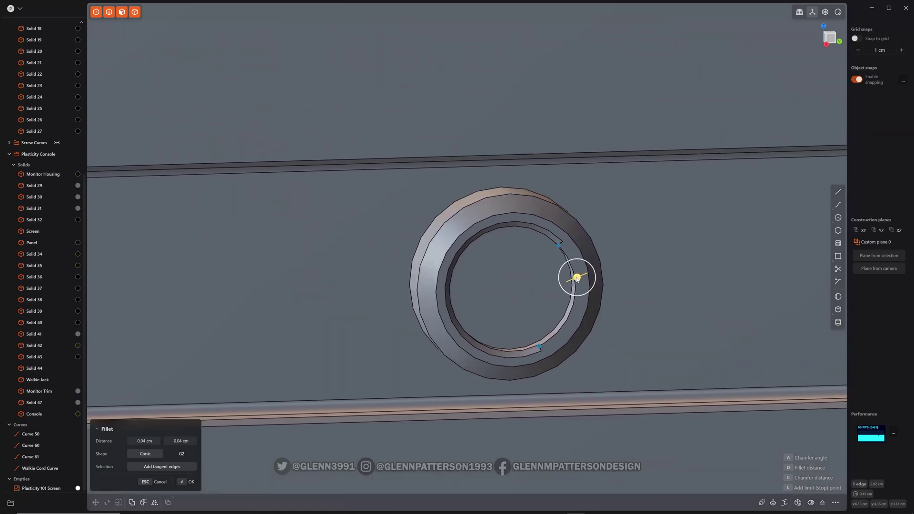
drag(578, 278, 577, 279)
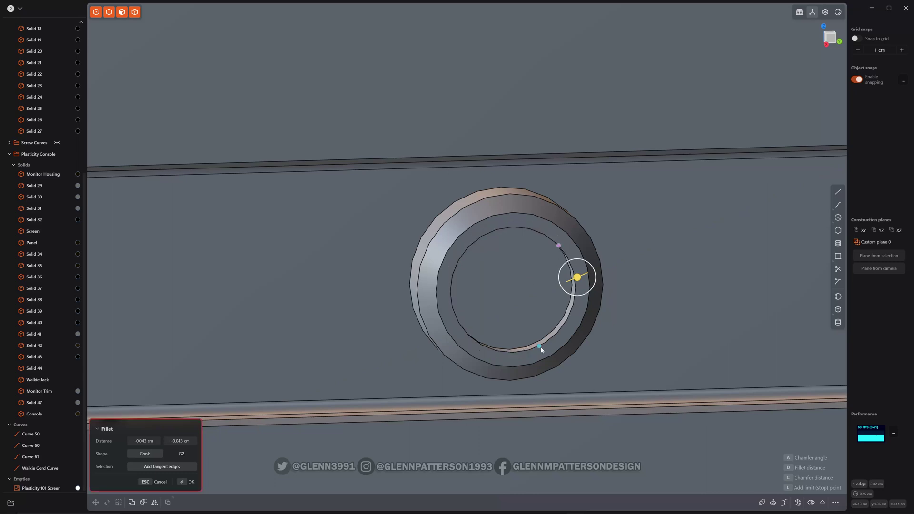
mouse_move(516, 300)
middle_down()
mouse_move(653, 305)
mouse_move(582, 314)
middle_up()
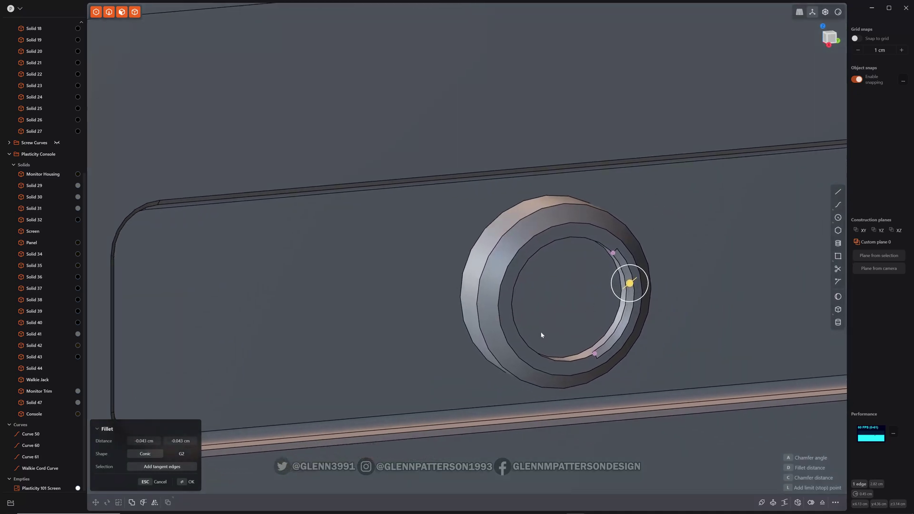
- Apply the partial inner-ring fillet and orbit to show the console side with the knob
key(Return)
scroll(549, 302, down, 3)
scroll(551, 301, down, 3)
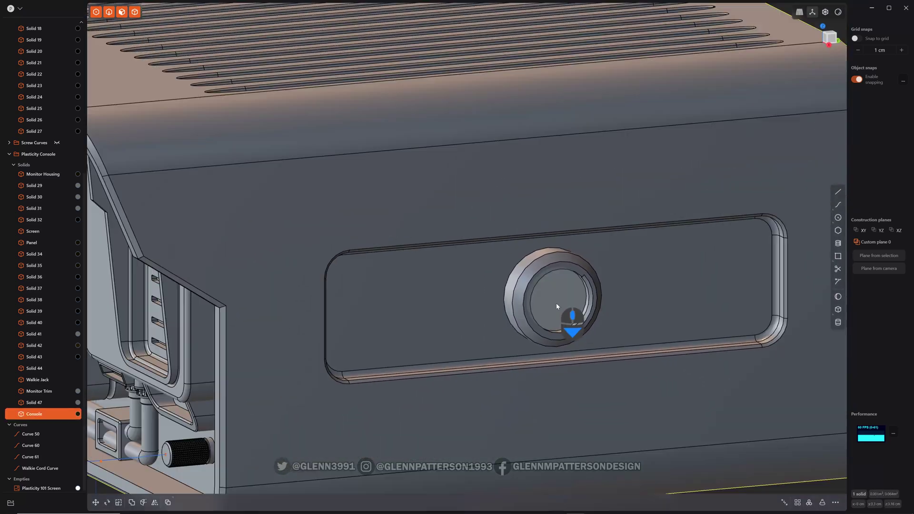
scroll(564, 307, down, 3)
middle_drag(592, 318, 619, 323)
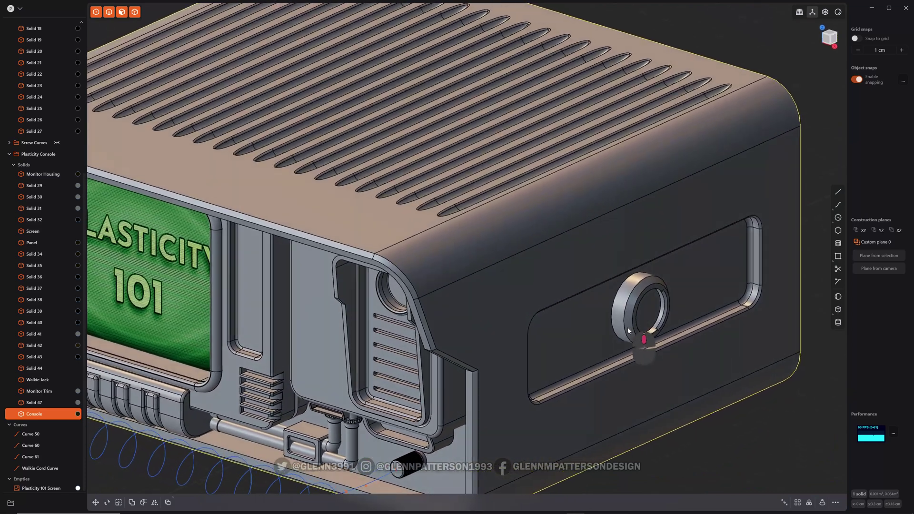
scroll(619, 321, down, 2)
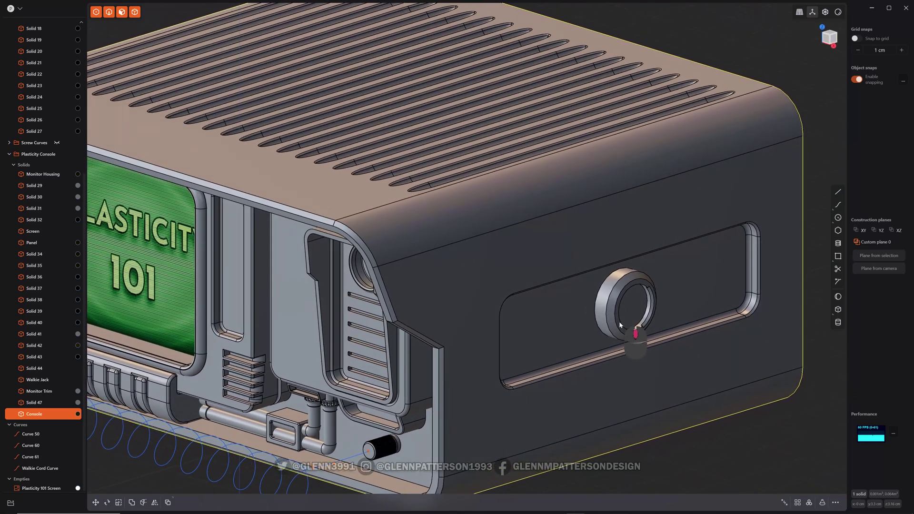
middle_drag(620, 322, 520, 308)
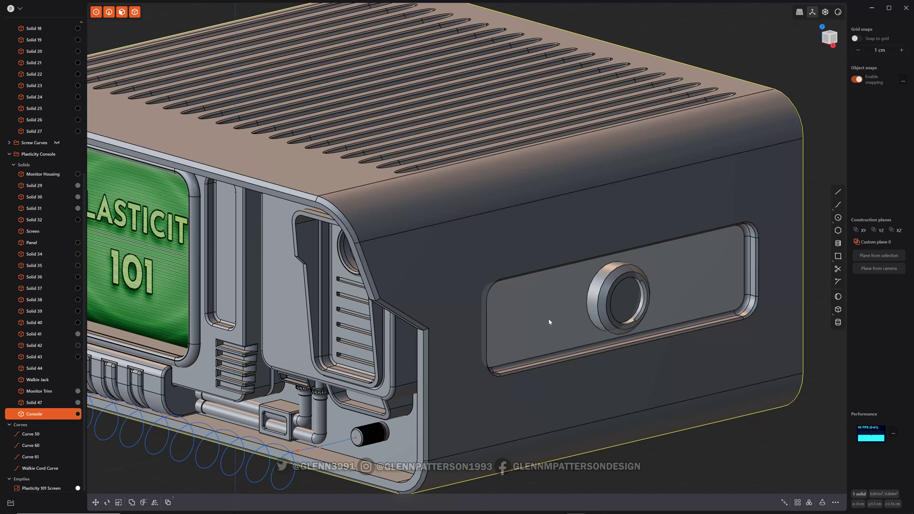
- Start a centre-mode corner box on the slot face left of the knob, after cancelling a first attempt
click(838, 310)
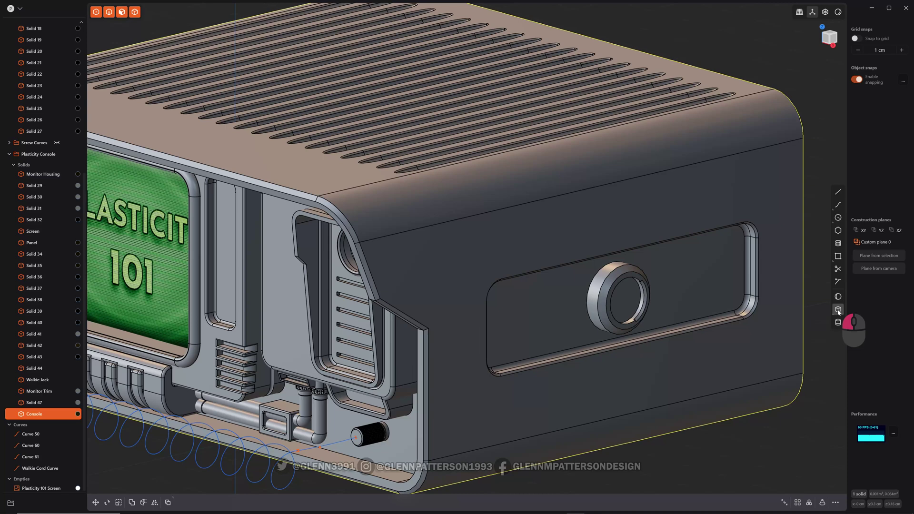
click(503, 297)
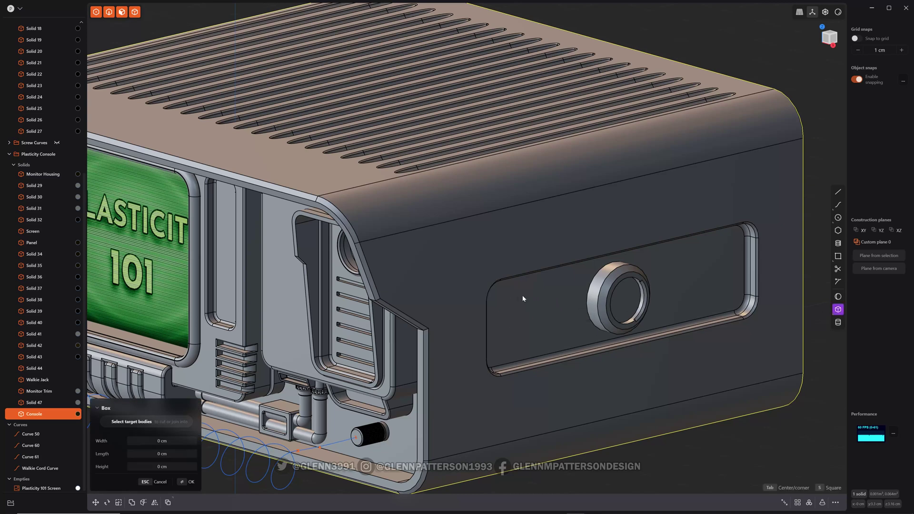
key(Escape)
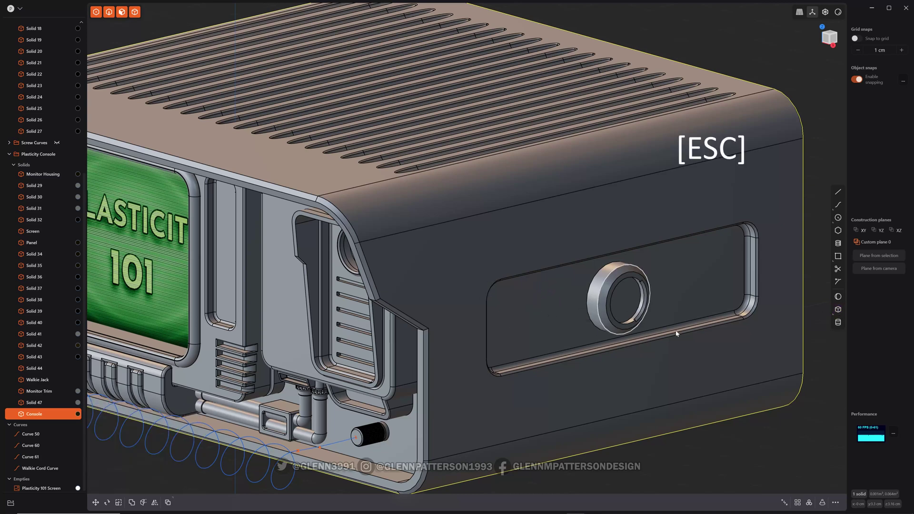
click(837, 310)
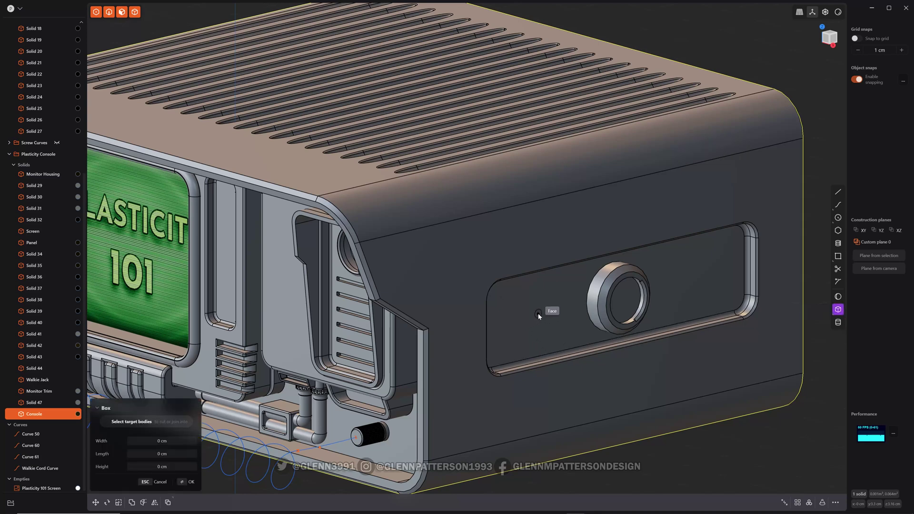
click(539, 317)
key(Tab)
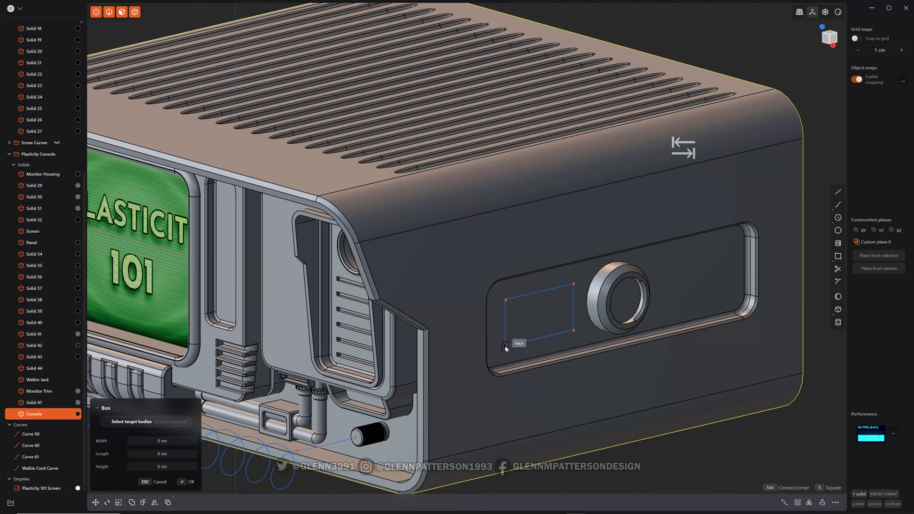
- Fix the box's base rectangle and height to finish the block, then select its front vertical edge
click(506, 345)
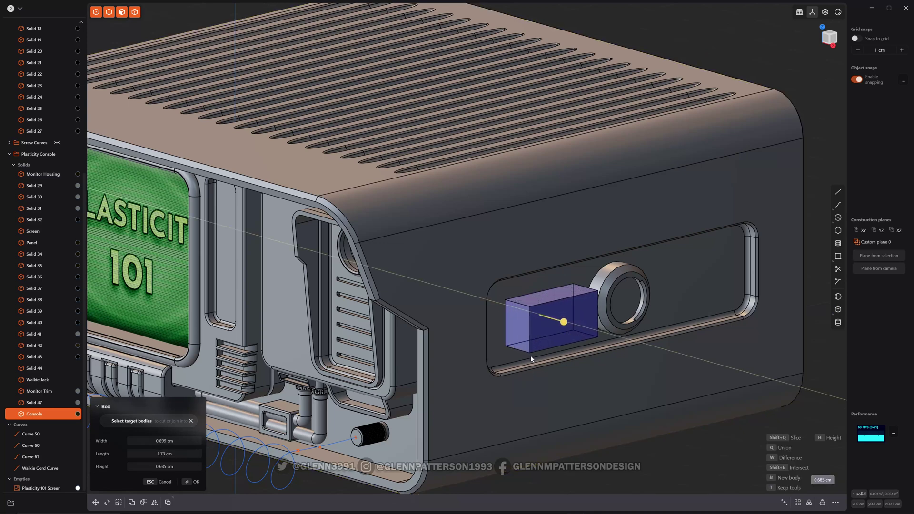
click(527, 357)
right_click(580, 398)
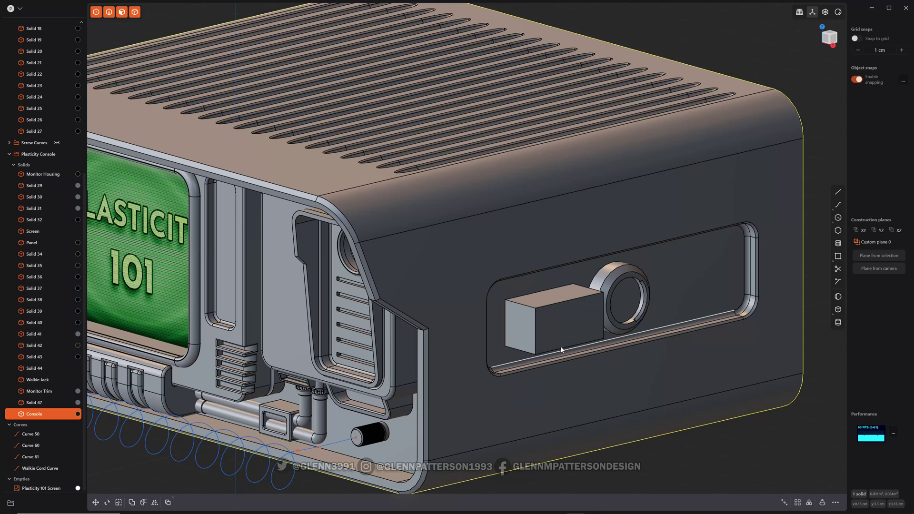
click(535, 327)
- Fillet the edge with variable points tapering to zero at the top and widening at the bottom
key(f)
drag(535, 329, 490, 329)
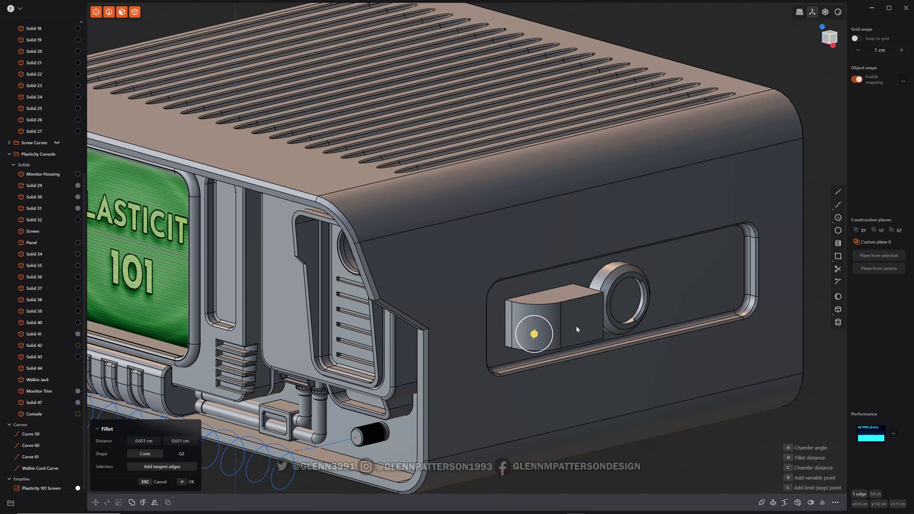
key(v)
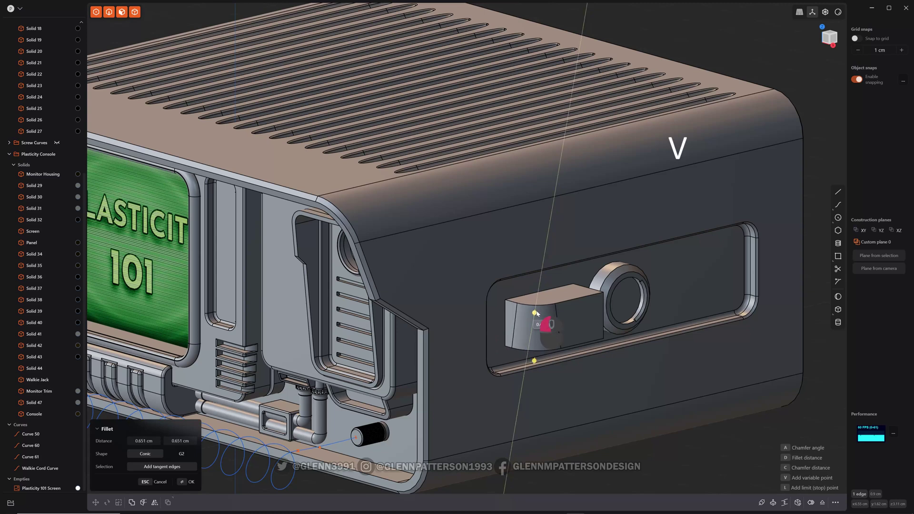
click(537, 313)
drag(539, 311, 544, 355)
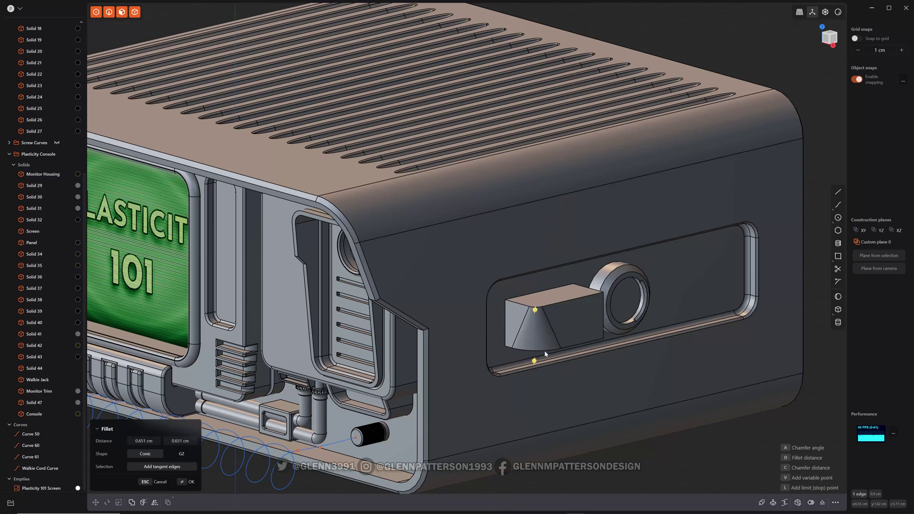
click(535, 364)
drag(536, 357, 535, 360)
- Add a midpoint variable point at about 0.1 radius and apply the variable fillet
key(v)
click(534, 331)
drag(537, 335, 538, 335)
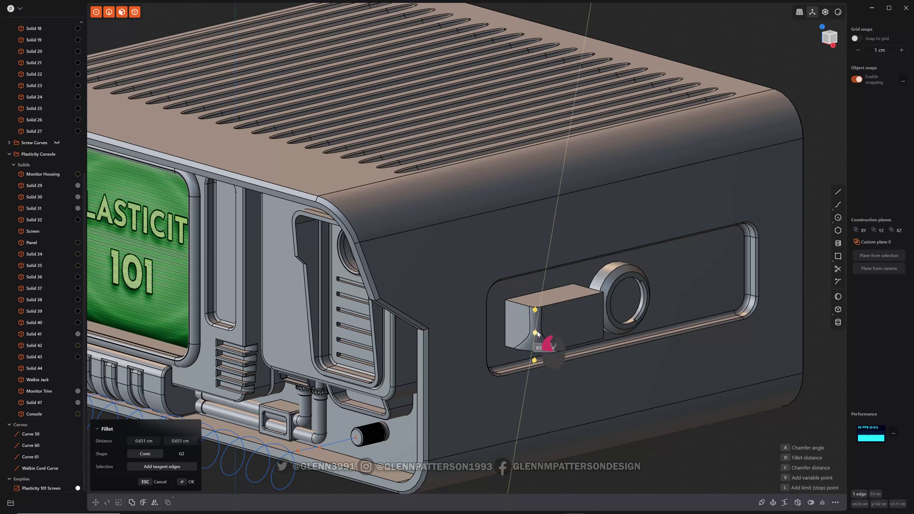
key(Return)
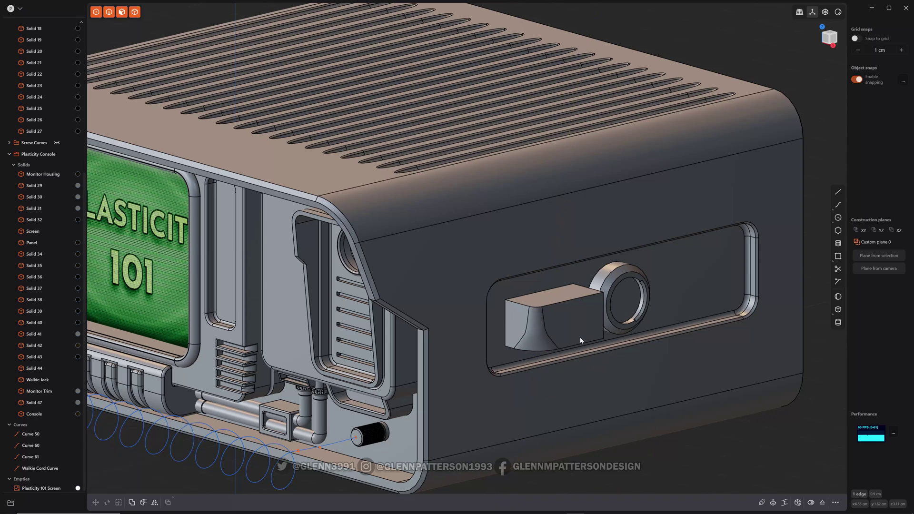
mouse_move(565, 337)
middle_down()
mouse_move(503, 326)
mouse_move(512, 300)
mouse_move(547, 301)
mouse_move(579, 315)
mouse_move(585, 335)
mouse_move(599, 329)
mouse_move(487, 316)
mouse_move(500, 337)
mouse_move(472, 334)
middle_up()
click(315, 333)
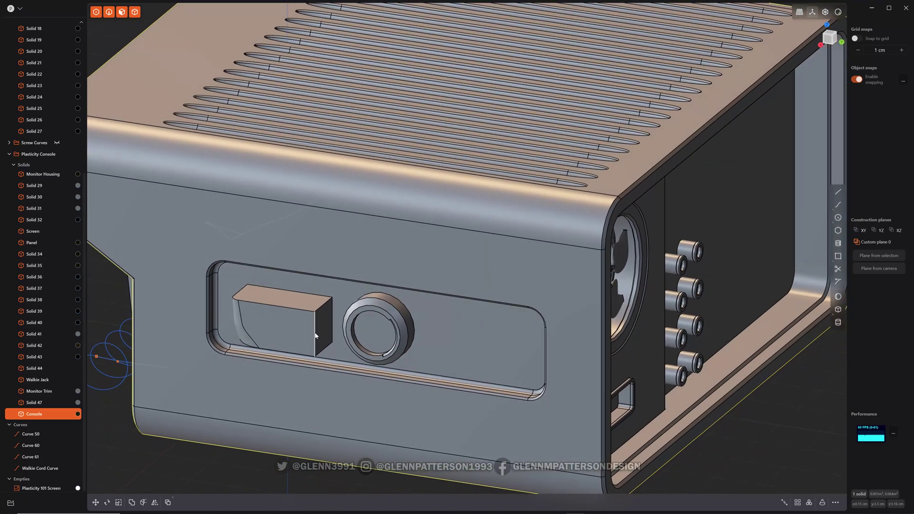
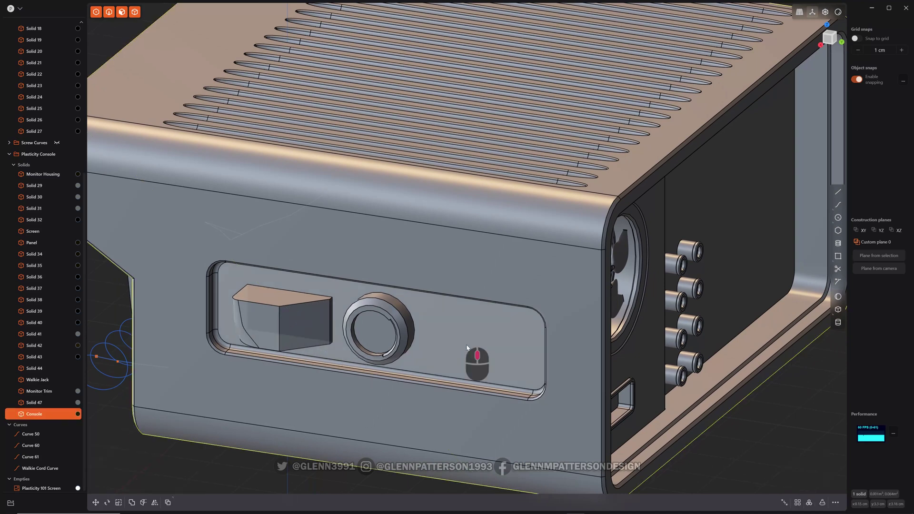
- Fillet the switch block's top and left edges at about 0.077 cm and commit
middle_drag(467, 354, 568, 349)
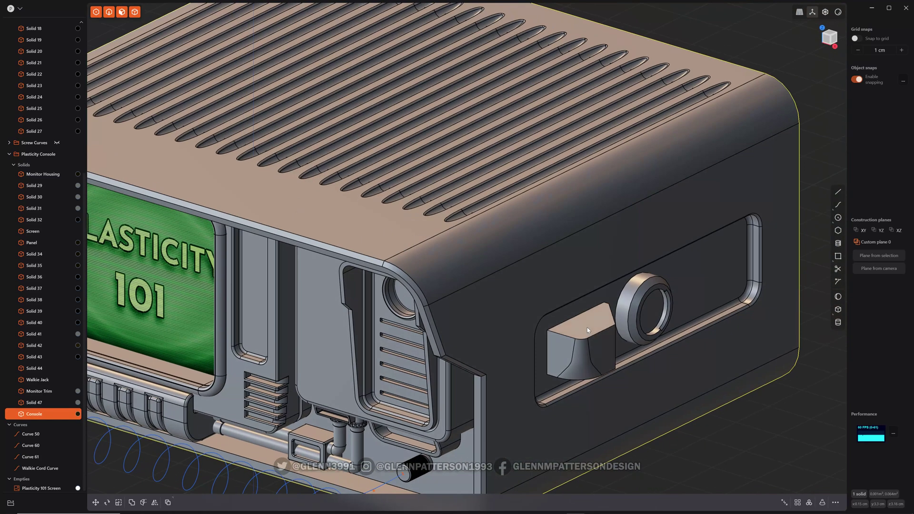
scroll(601, 352, down, 3)
middle_drag(600, 354, 661, 388)
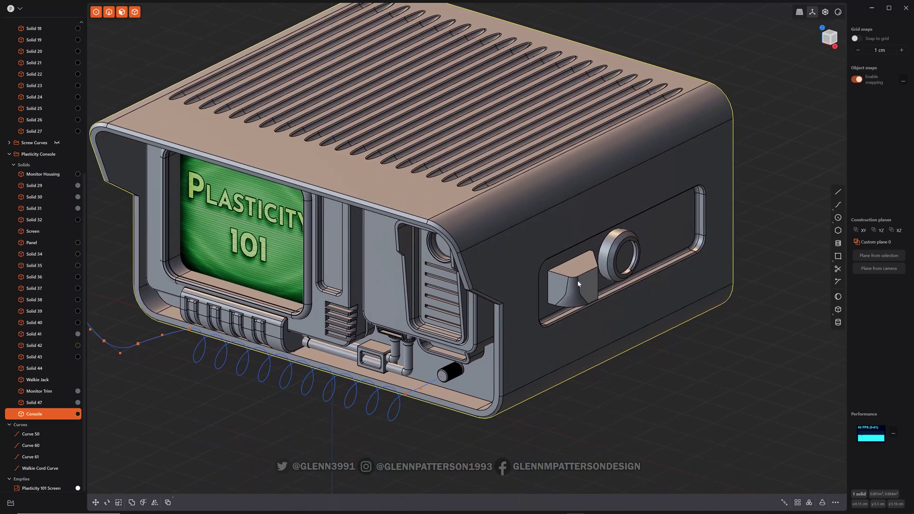
click(568, 261)
key(f)
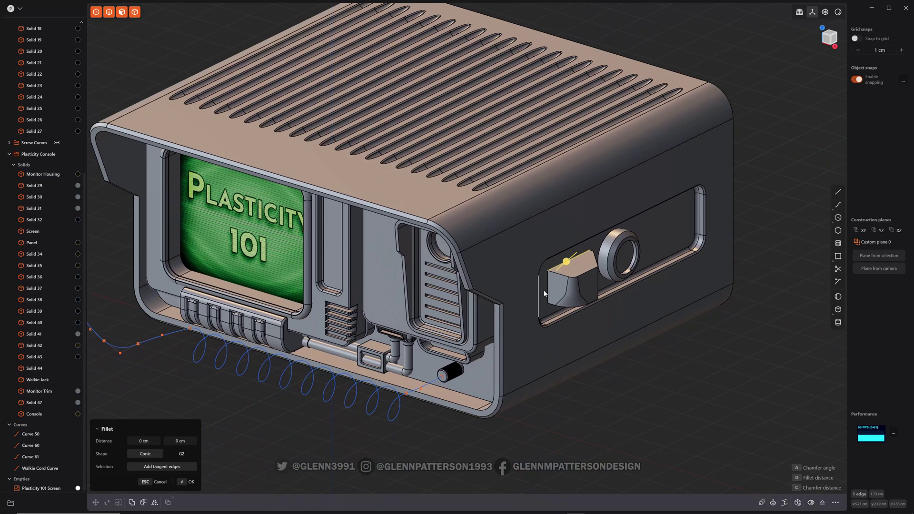
click(548, 289)
drag(548, 292, 549, 294)
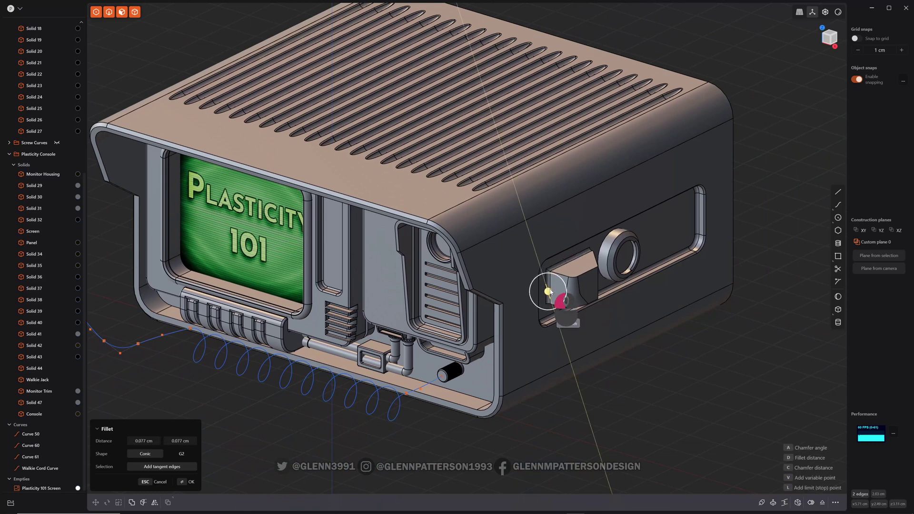
click(584, 337)
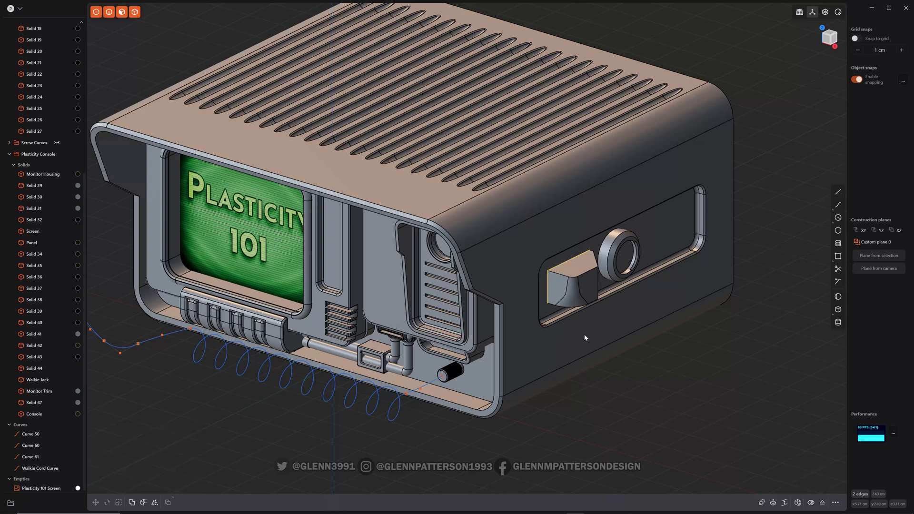
key(Escape)
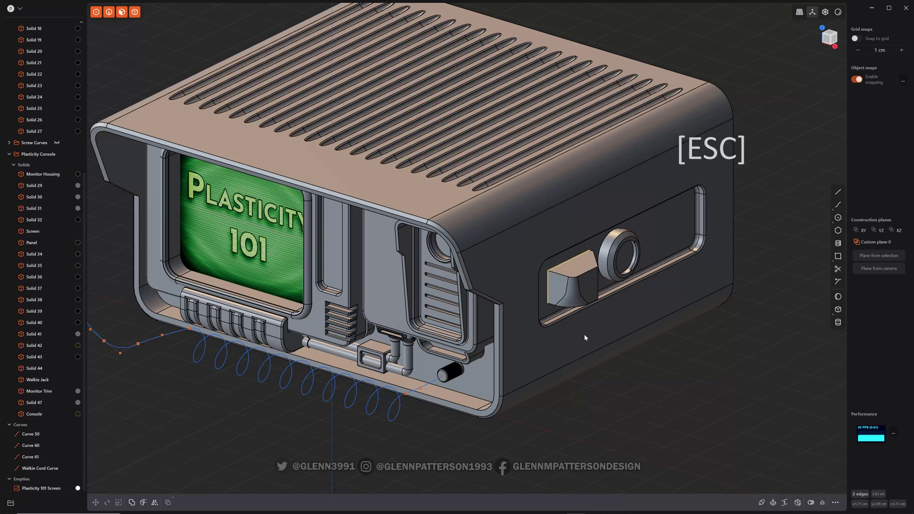